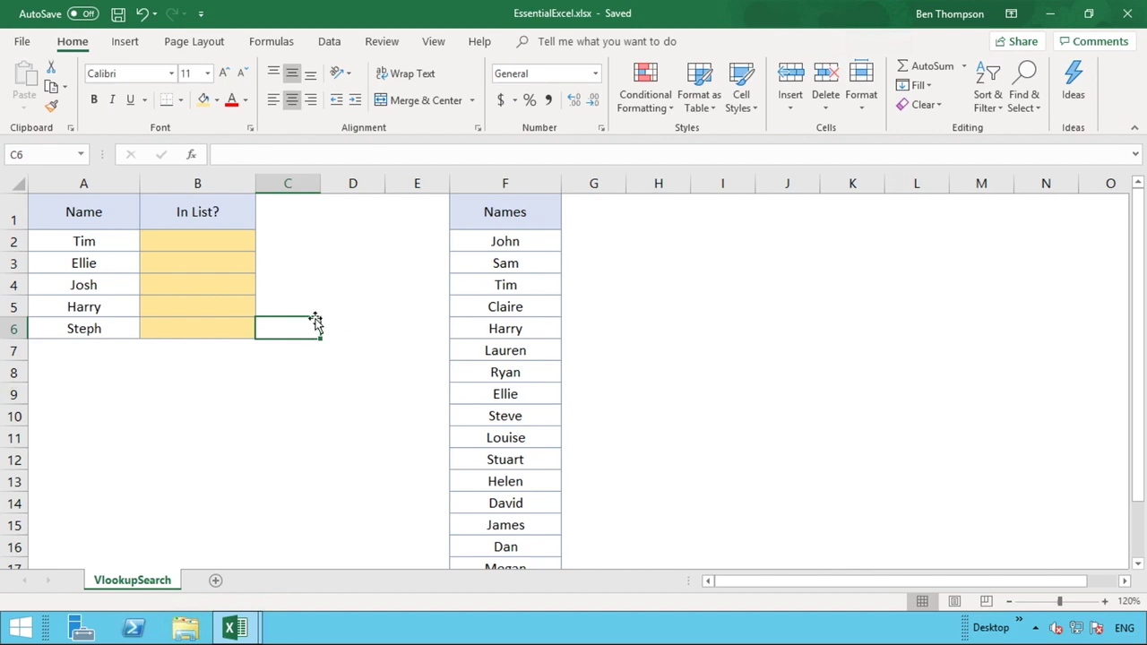
# Enter the formula =VLOOKUP(A2,F:F,1,0) in cell B2 to look up the first name in the Names column.
pyautogui.moveTo(112, 244); pyautogui.dragTo(103, 327)
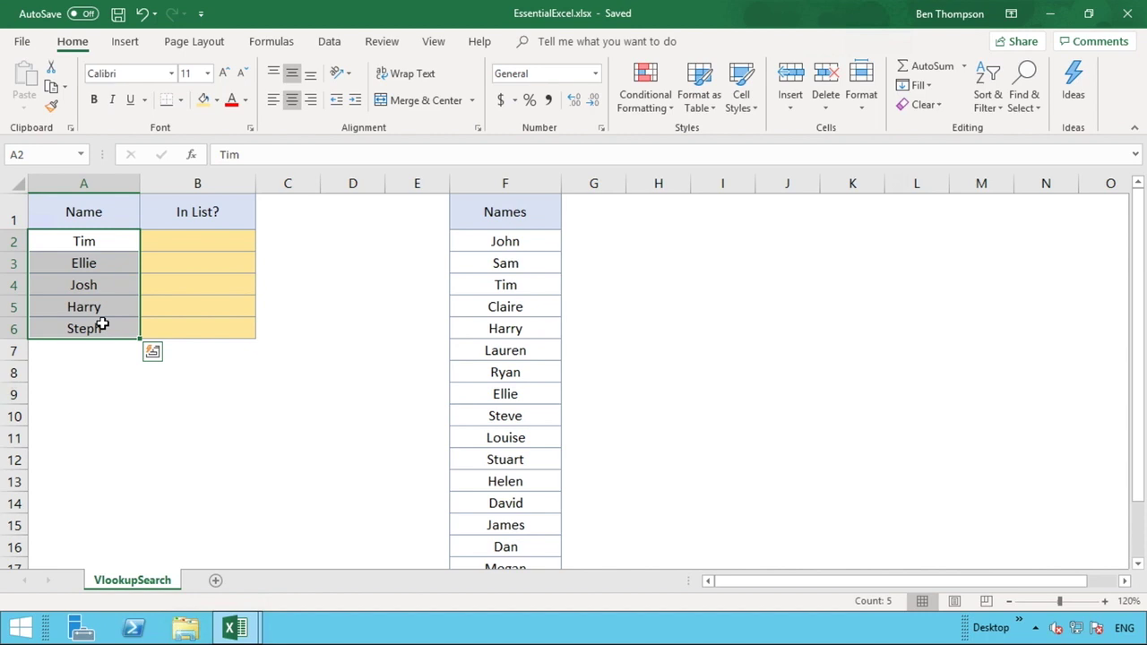
pyautogui.click(211, 242)
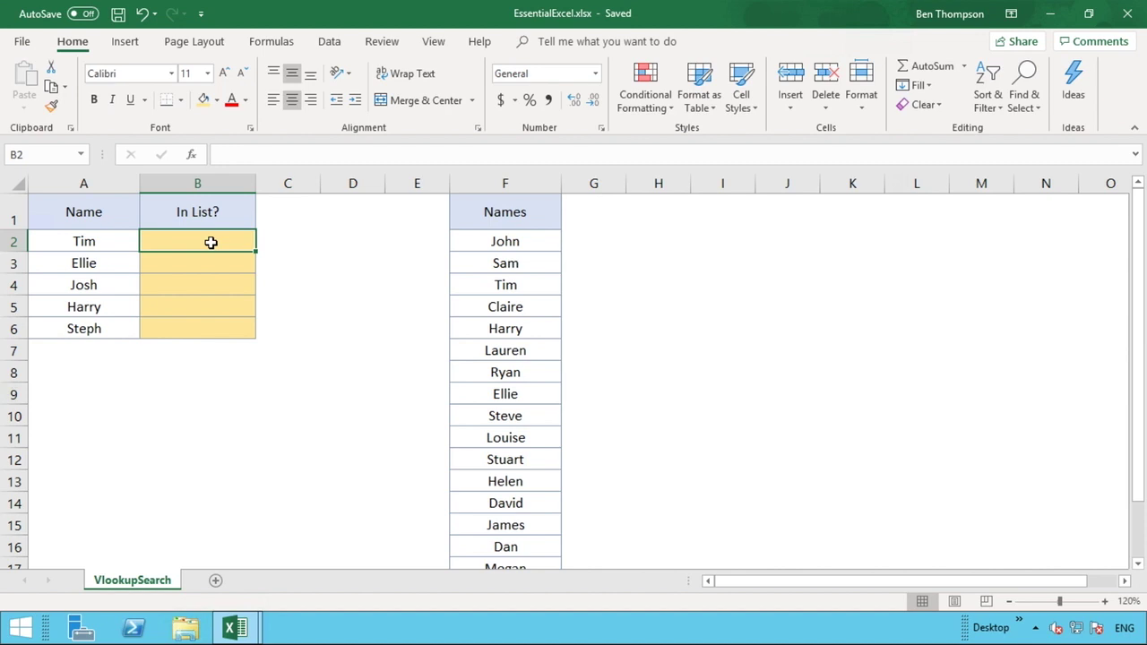
pyautogui.write('=VLOO')
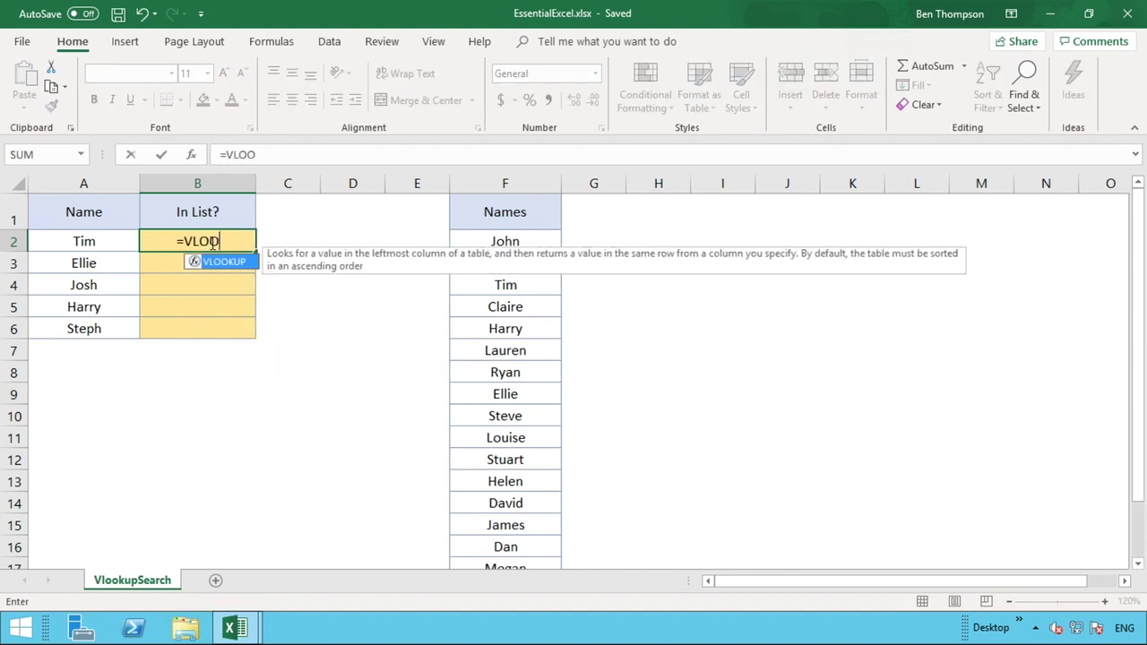
pyautogui.write('KUP(')
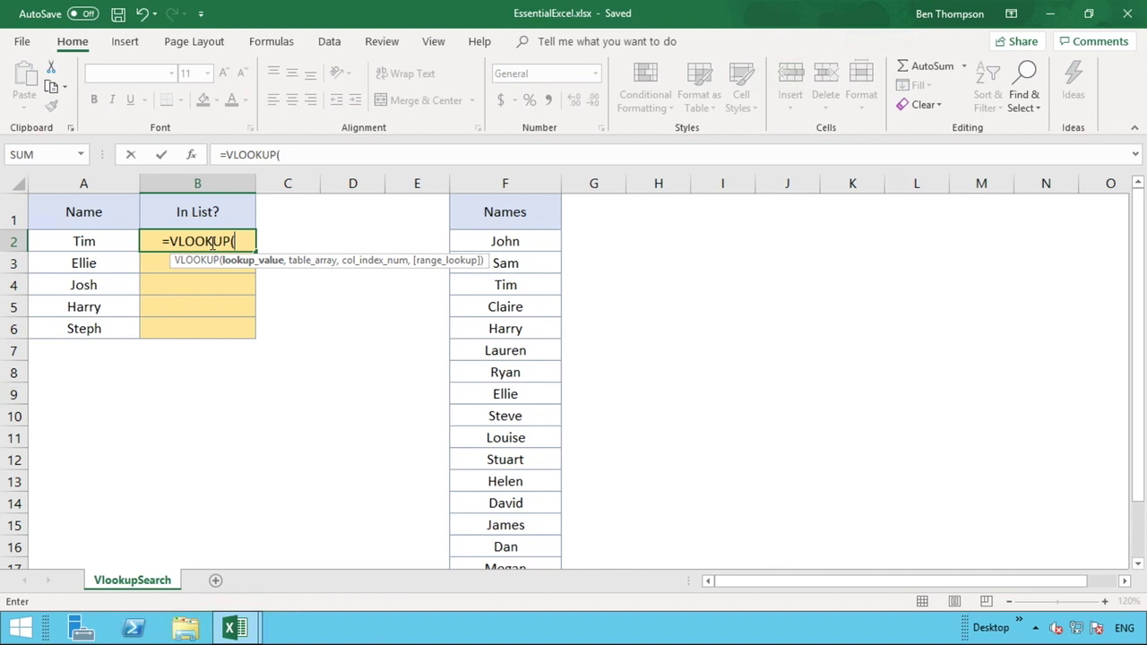
pyautogui.click(102, 242)
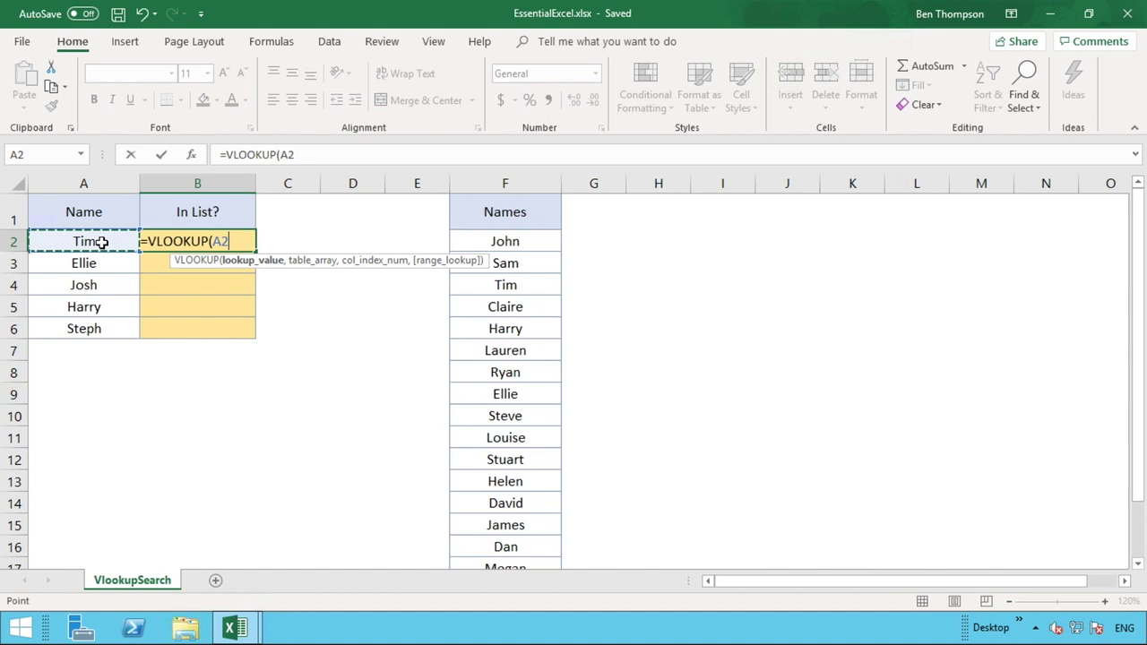
pyautogui.write(',')
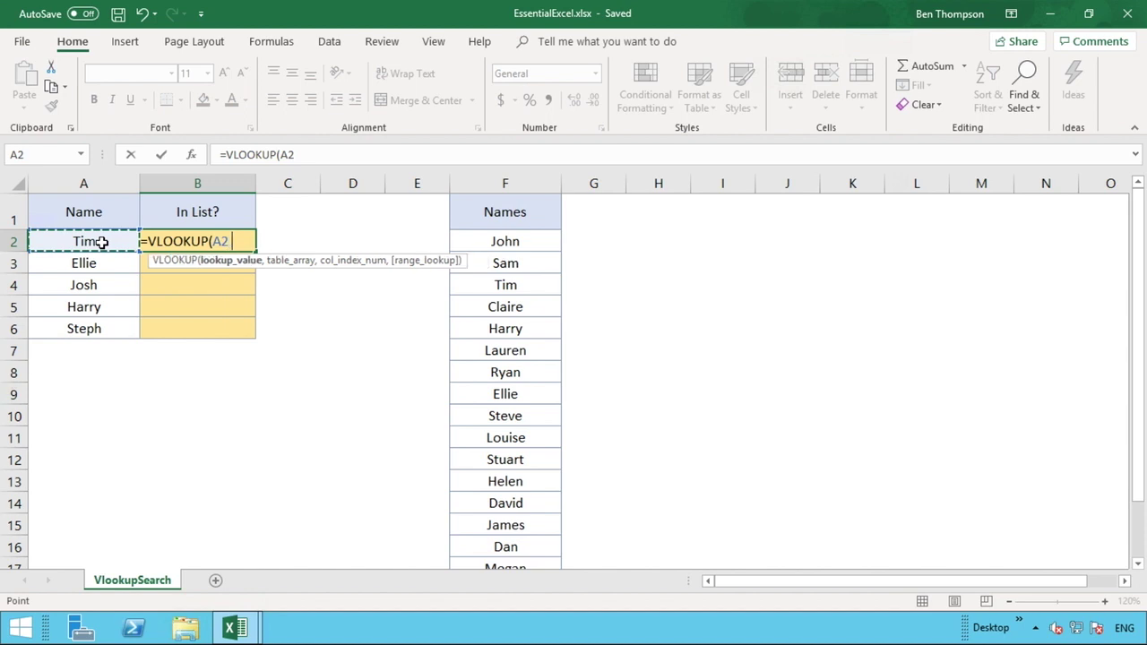
pyautogui.click(515, 182)
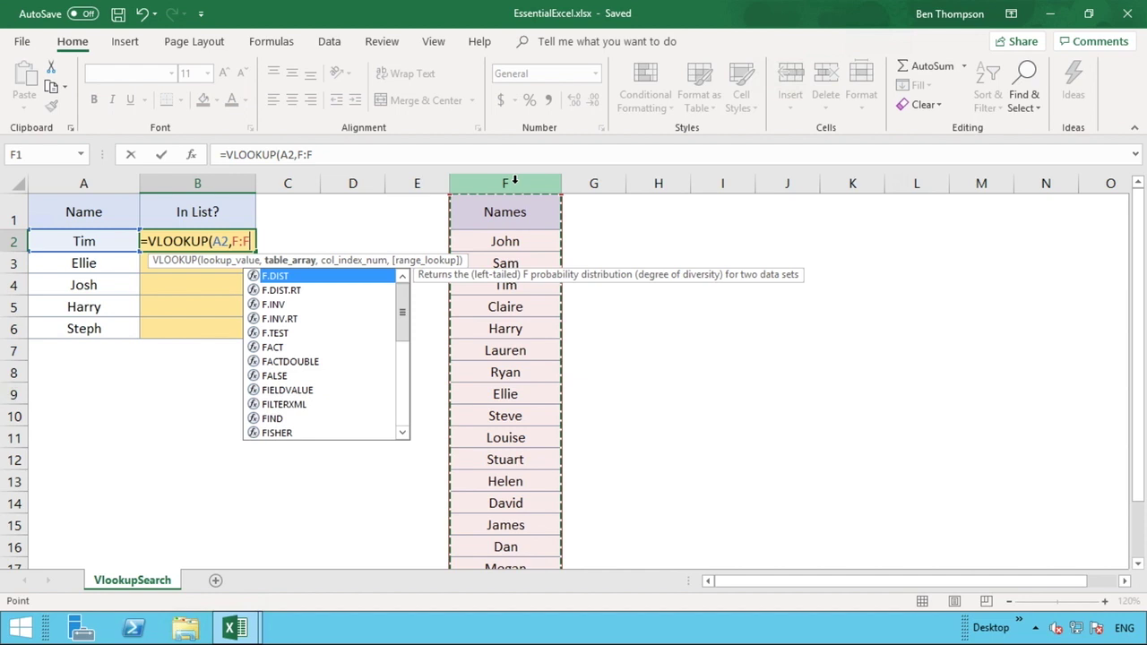
pyautogui.write(',1')
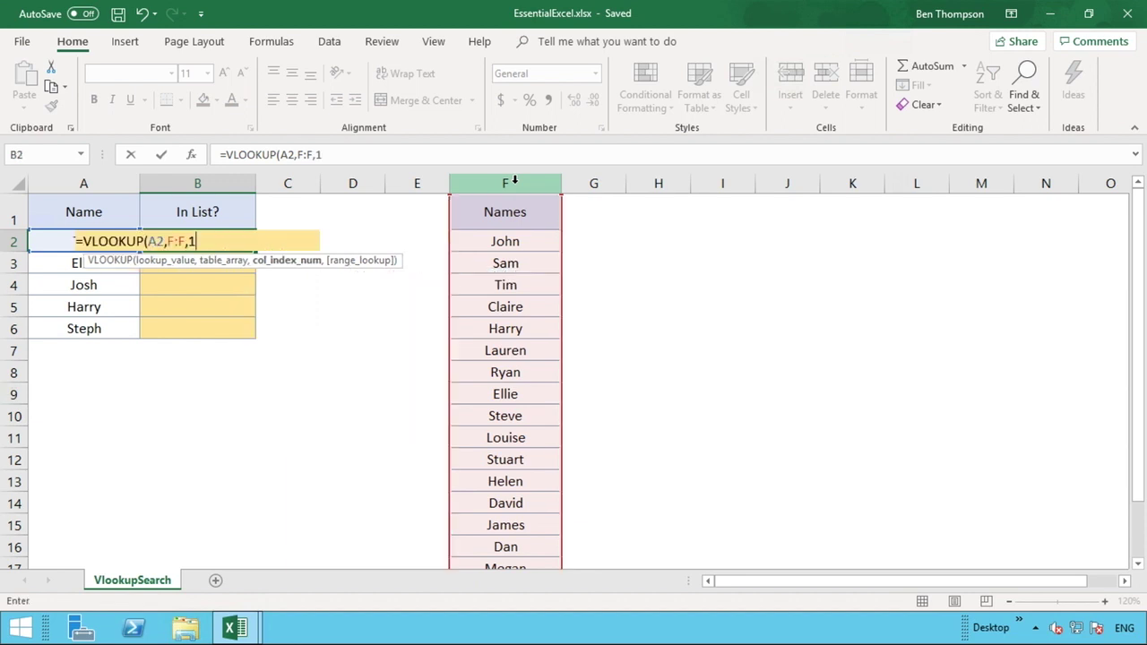
pyautogui.write(',')
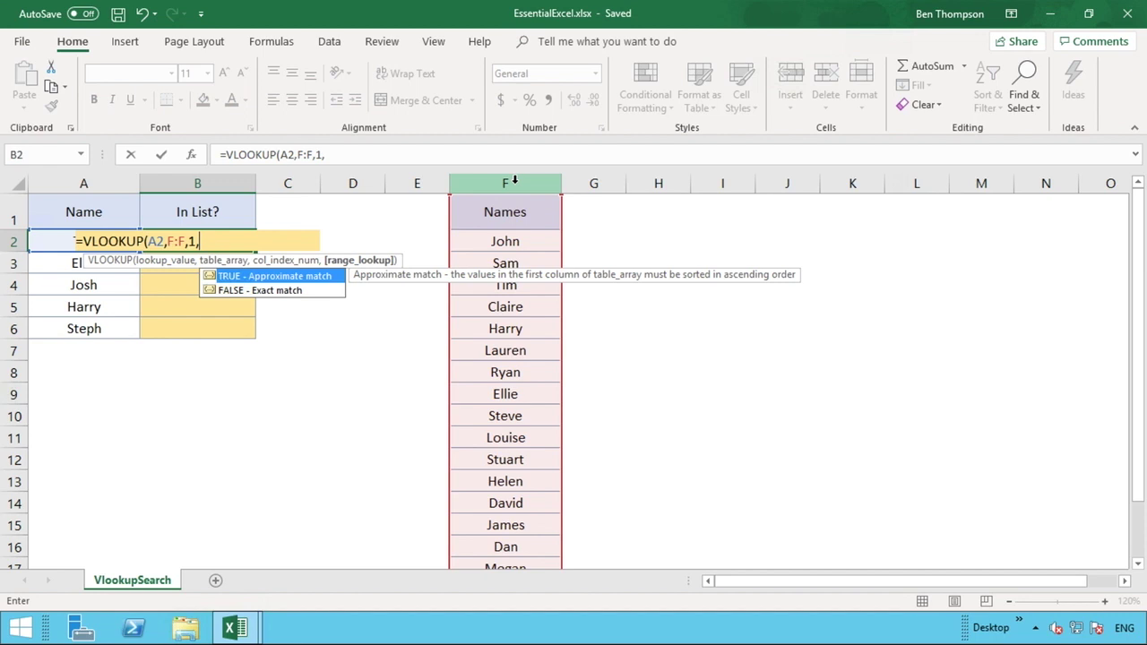
pyautogui.write('0)')
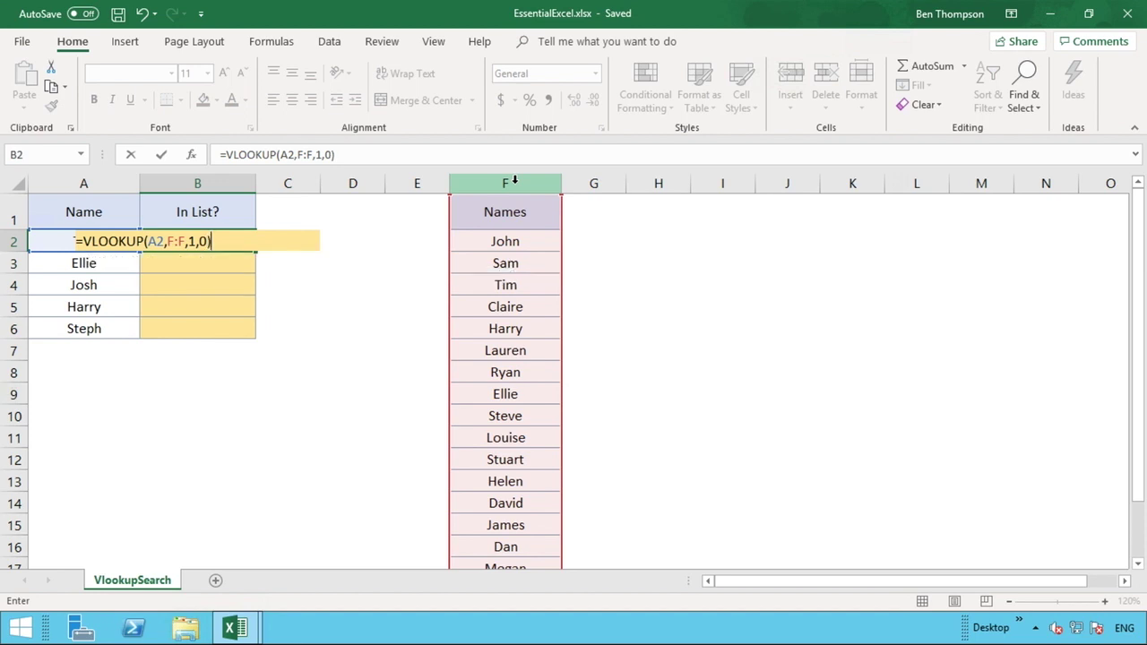
pyautogui.press('Return')
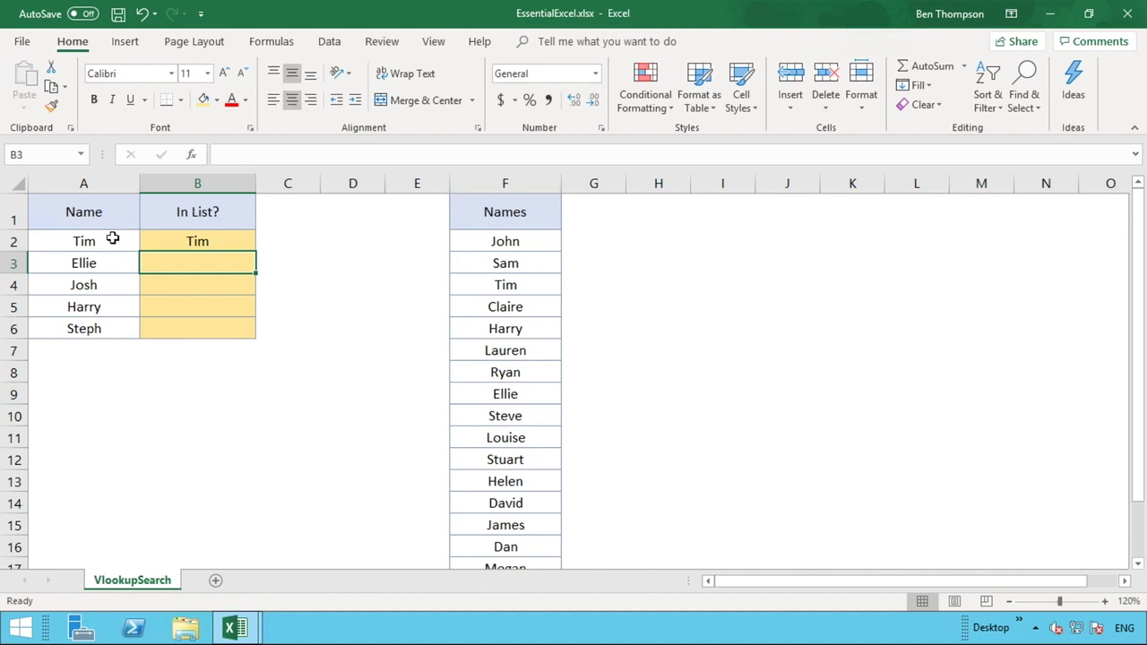
# Fill the VLOOKUP formula from B2 down to B6.
pyautogui.click(184, 241)
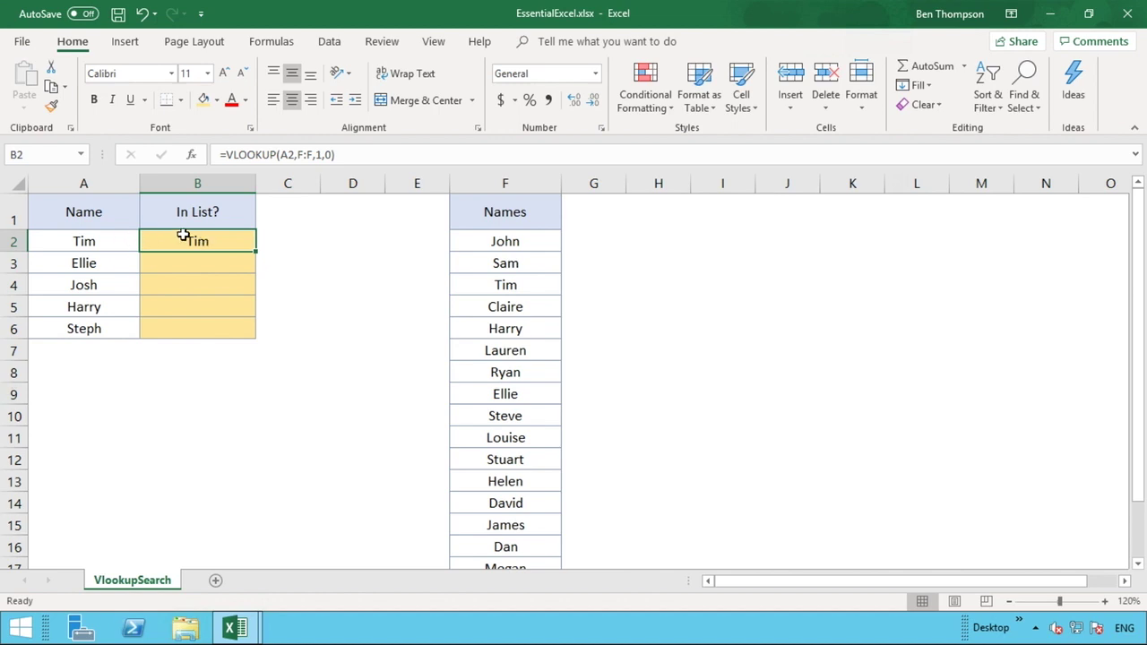
pyautogui.click(505, 180)
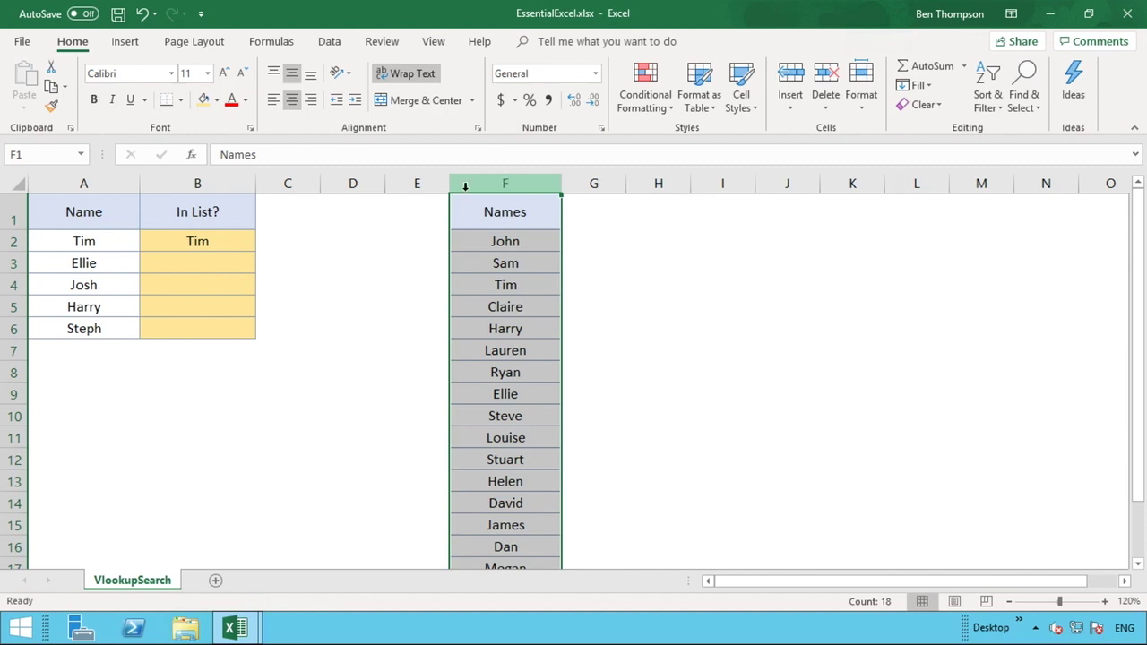
pyautogui.click(194, 241)
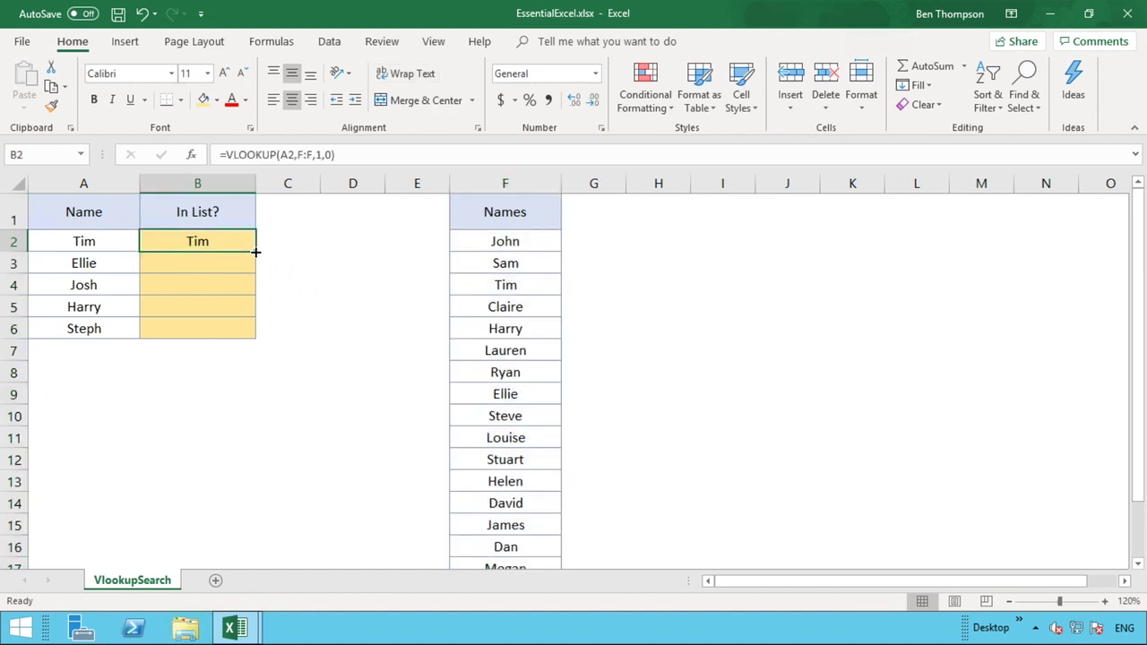
pyautogui.moveTo(255, 253); pyautogui.dragTo(257, 338)
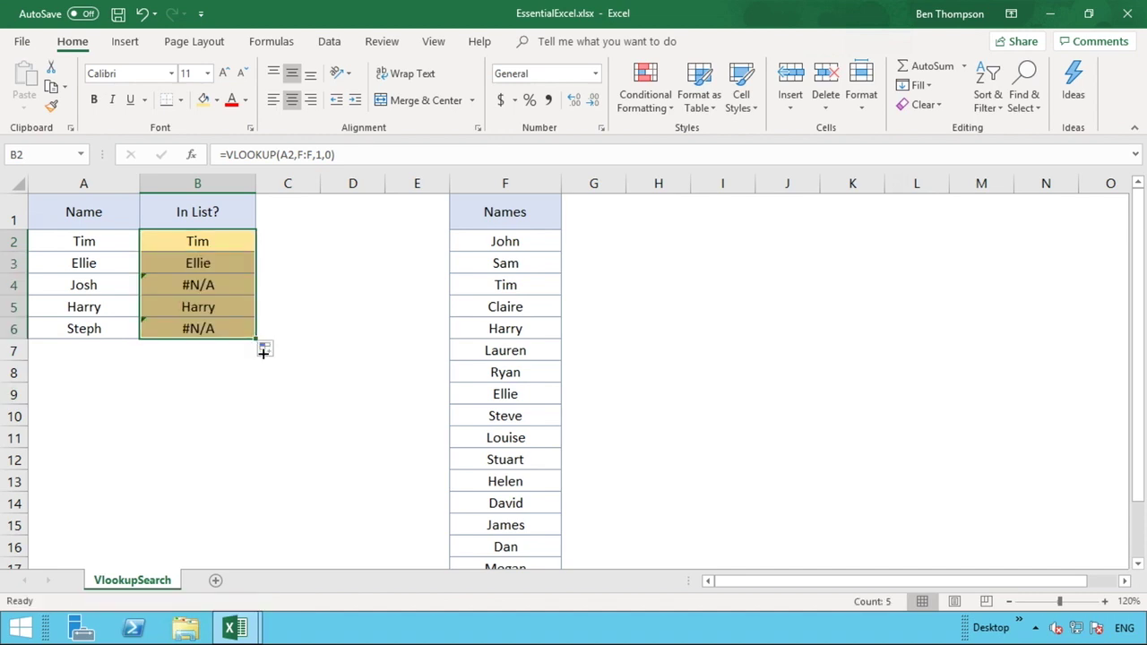
pyautogui.click(267, 366)
pyautogui.click(260, 411)
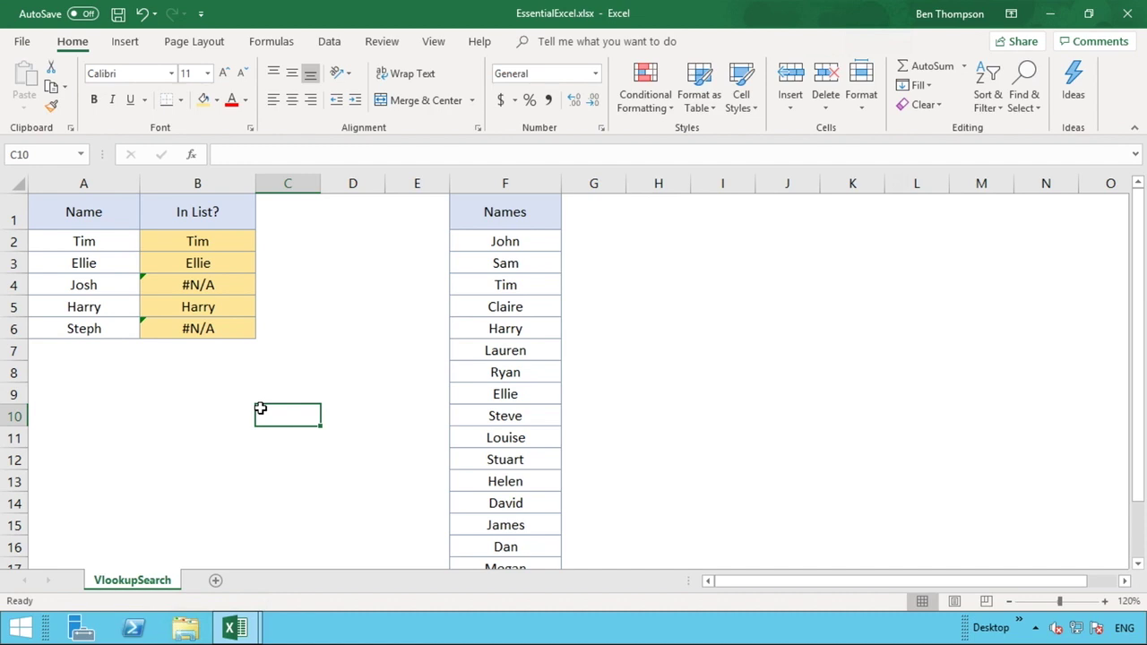
pyautogui.click(216, 244)
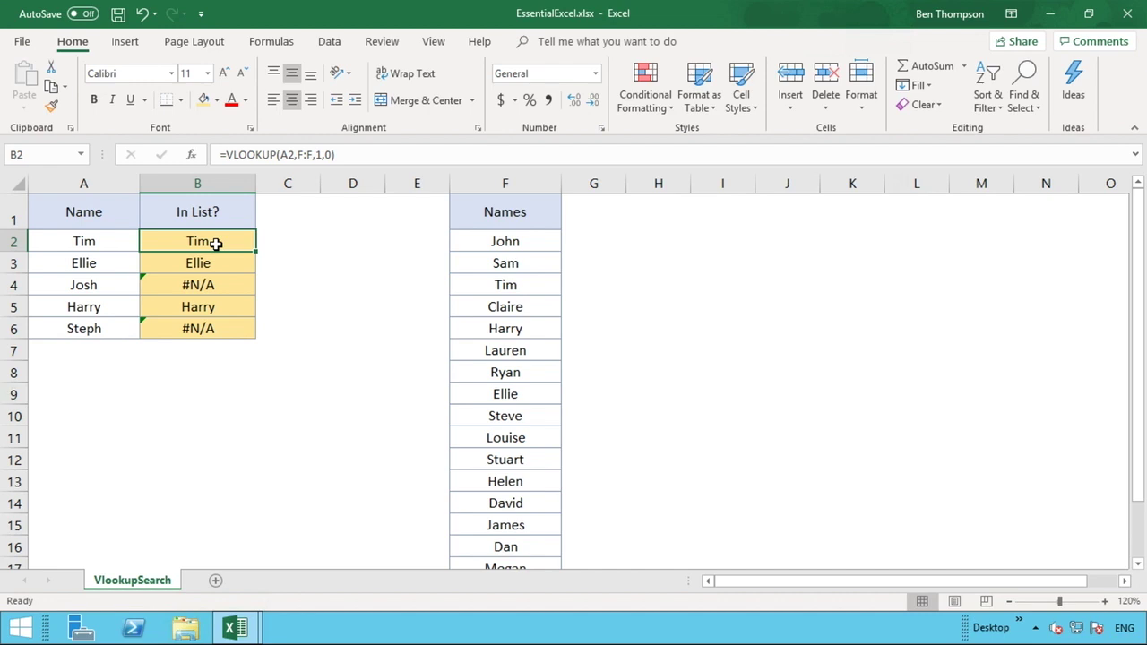
pyautogui.click(226, 155)
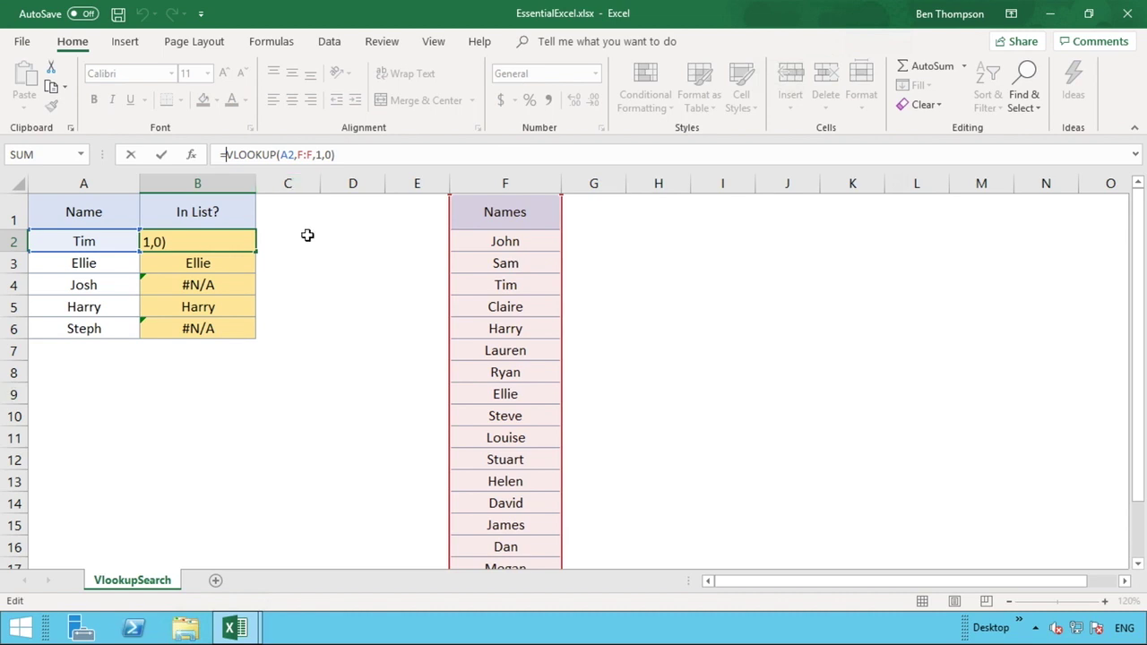
pyautogui.press('Return')
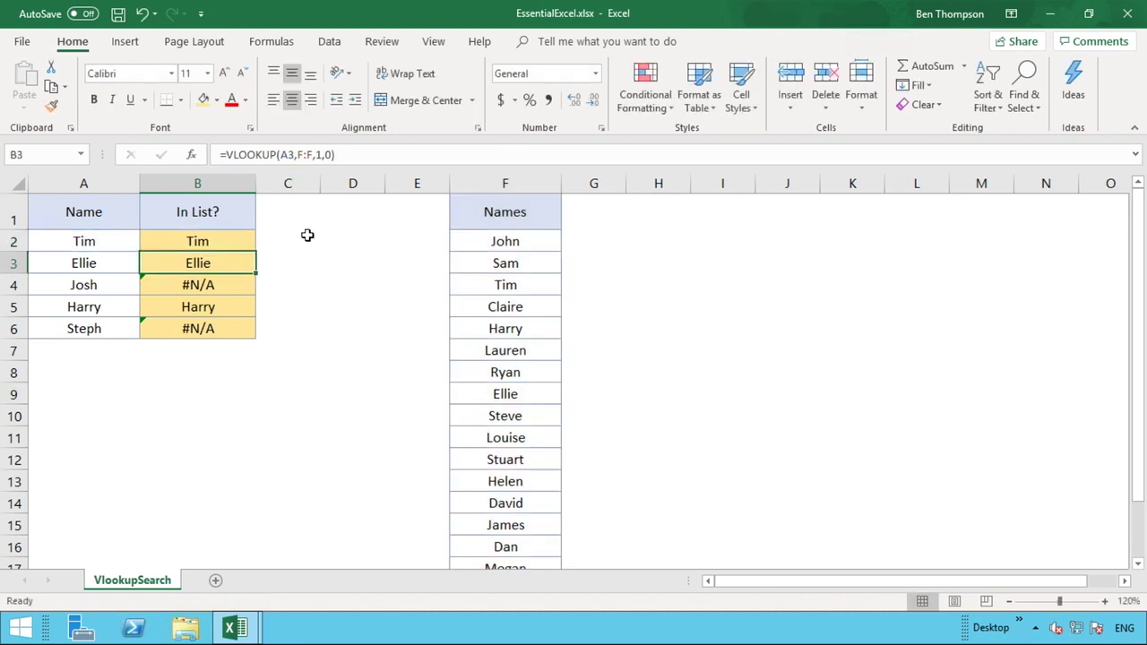
# Wrap the lookup in B2 in an ISERROR function so the formula reads =ISERROR(VLOOKUP(A2,F:F,1,0)).
pyautogui.click(249, 243)
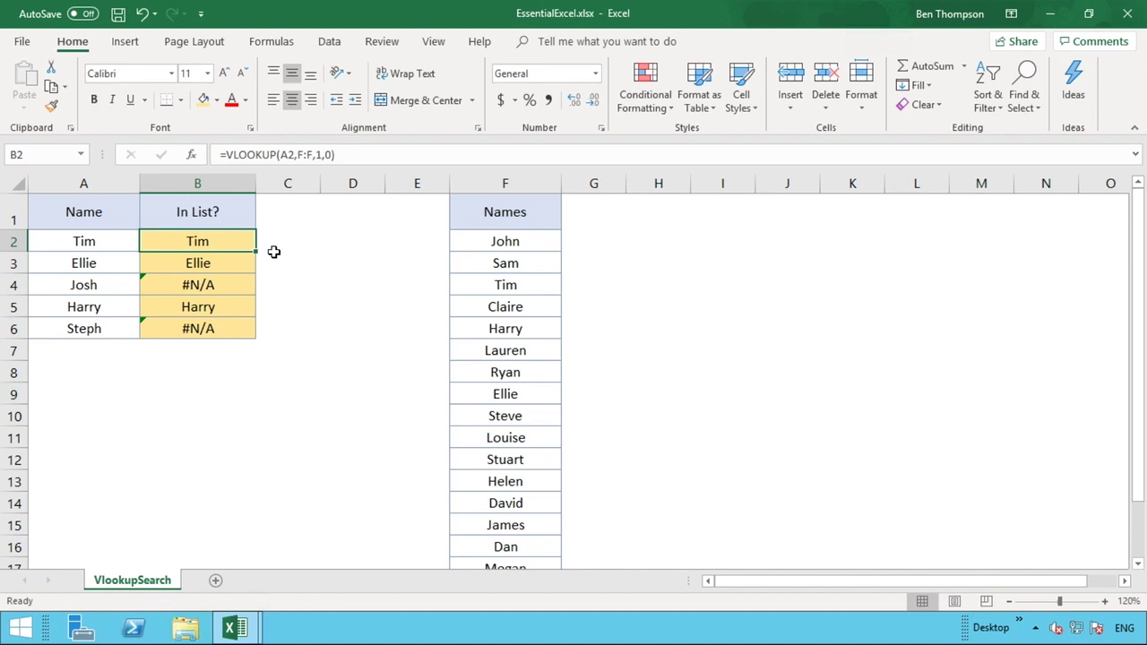
pyautogui.click(223, 154)
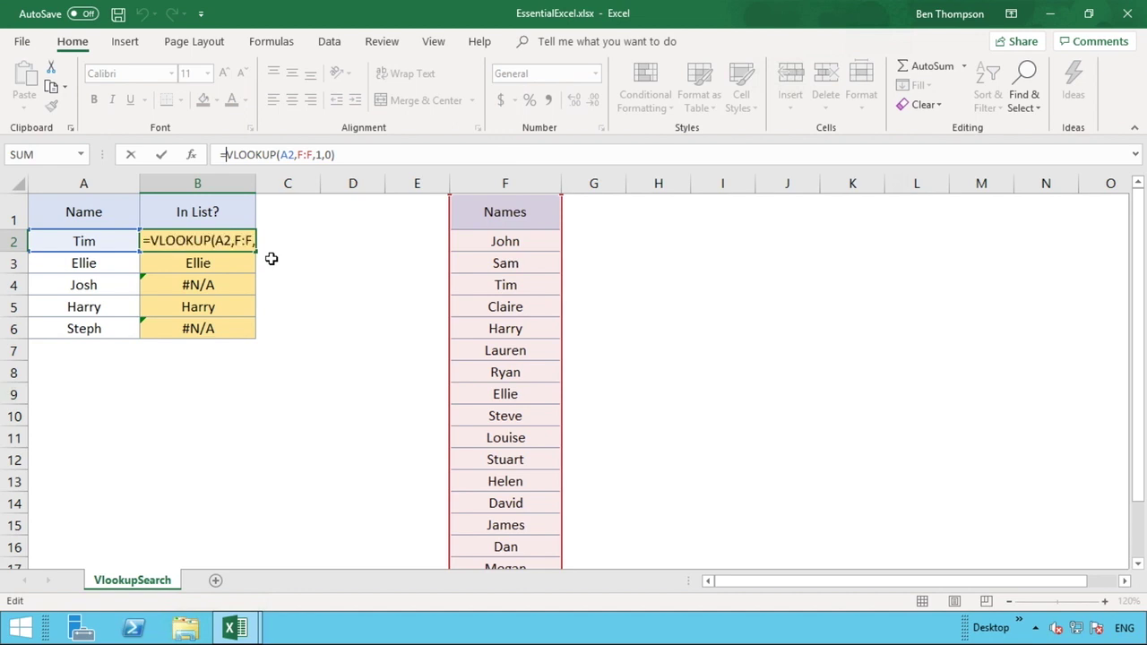
pyautogui.write('ISEROR')
pyautogui.press('BackSpace')
pyautogui.press('BackSpace')
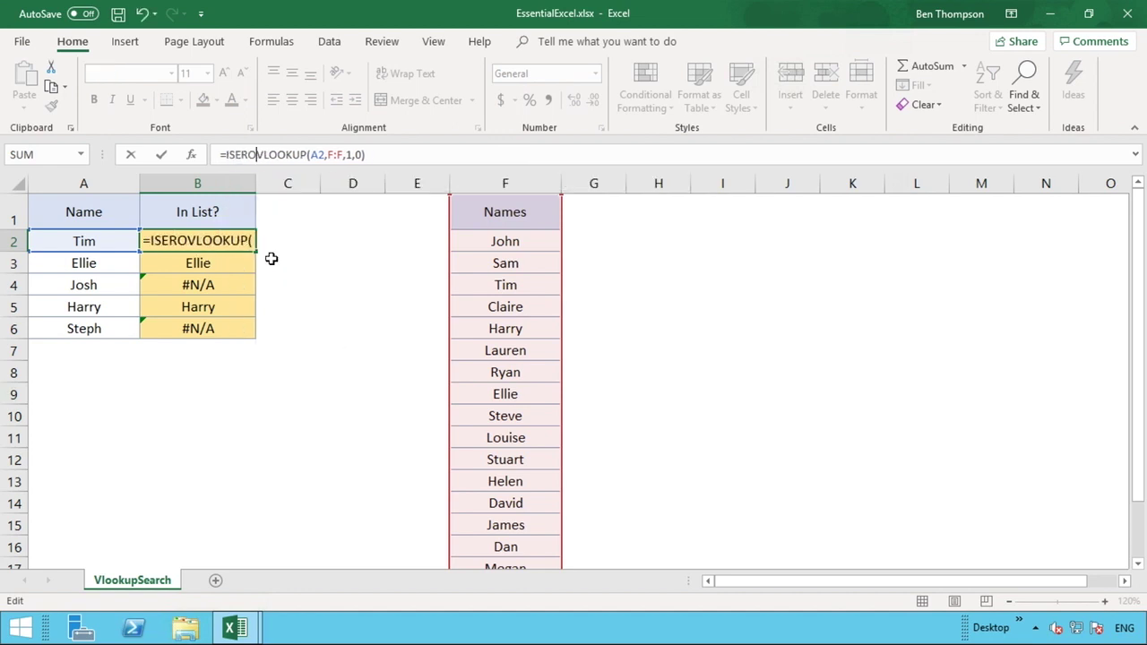
pyautogui.write('ROR')
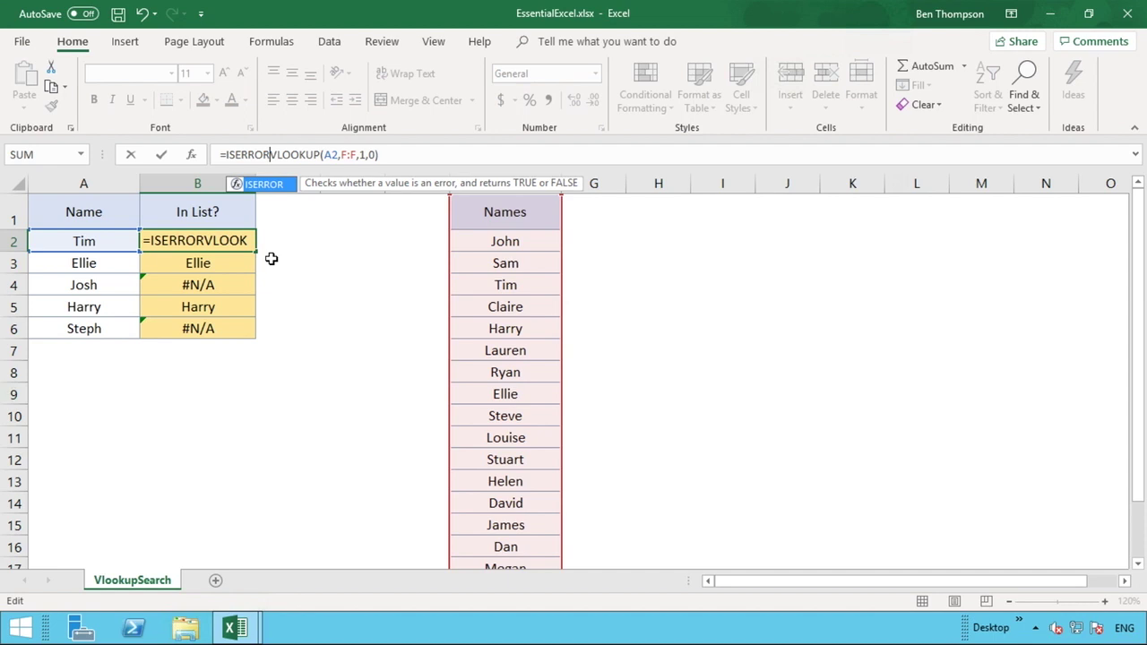
pyautogui.write('(')
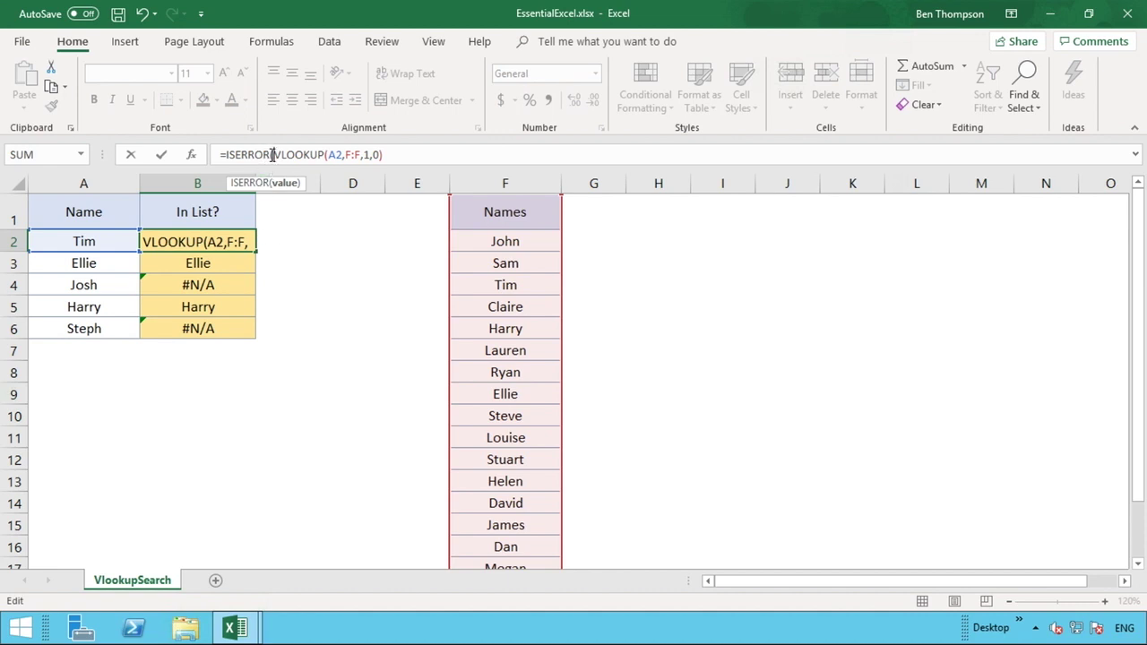
pyautogui.click(412, 154)
pyautogui.write(')')
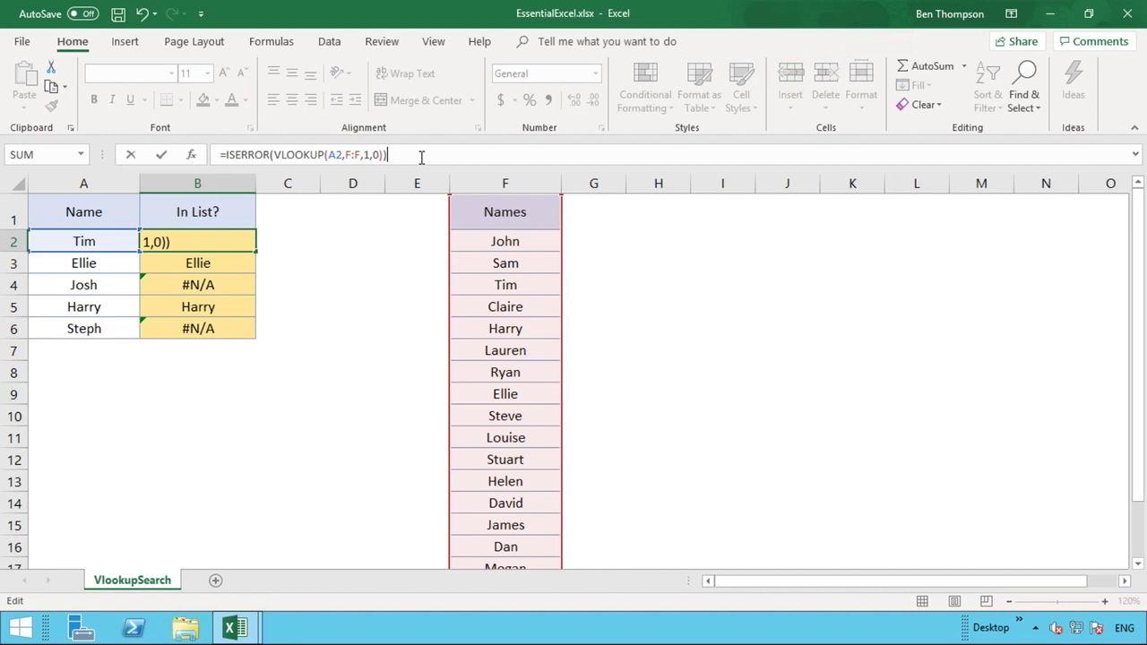
pyautogui.press('Return')
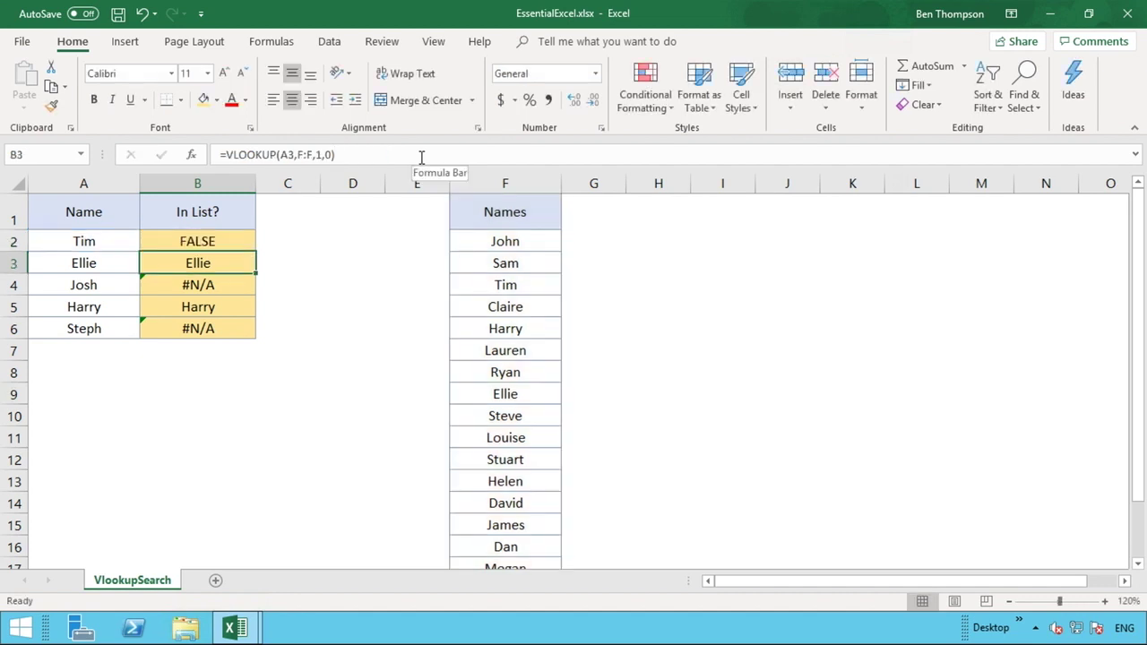
# Fill the ISERROR formula from B2 down to B6.
pyautogui.click(240, 242)
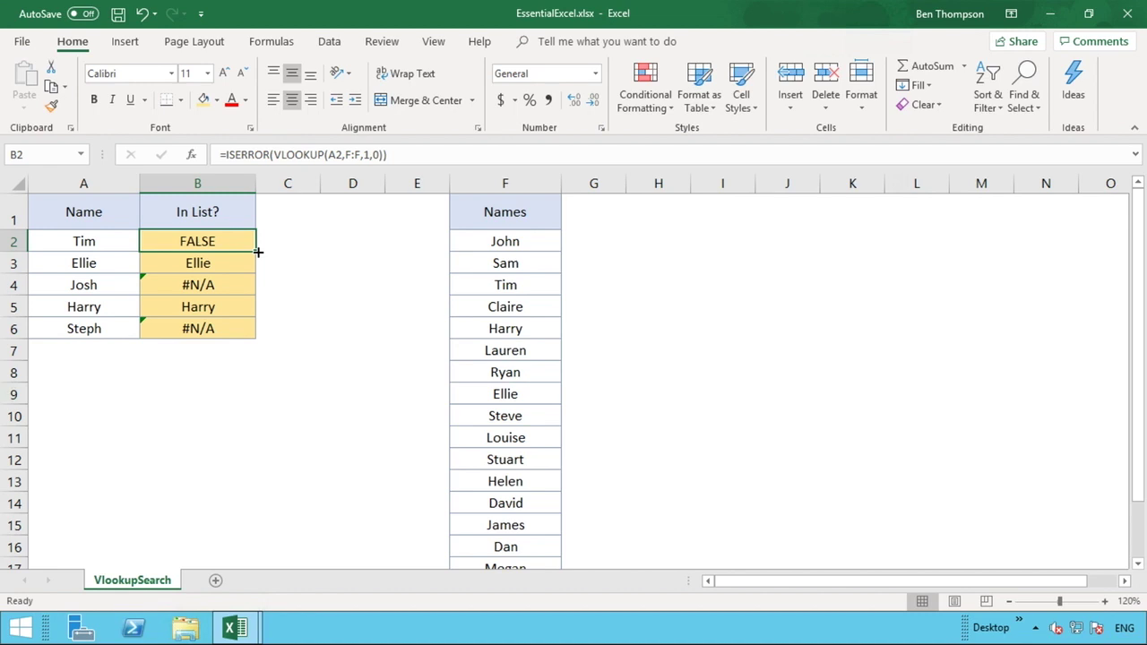
pyautogui.moveTo(257, 252); pyautogui.dragTo(246, 333)
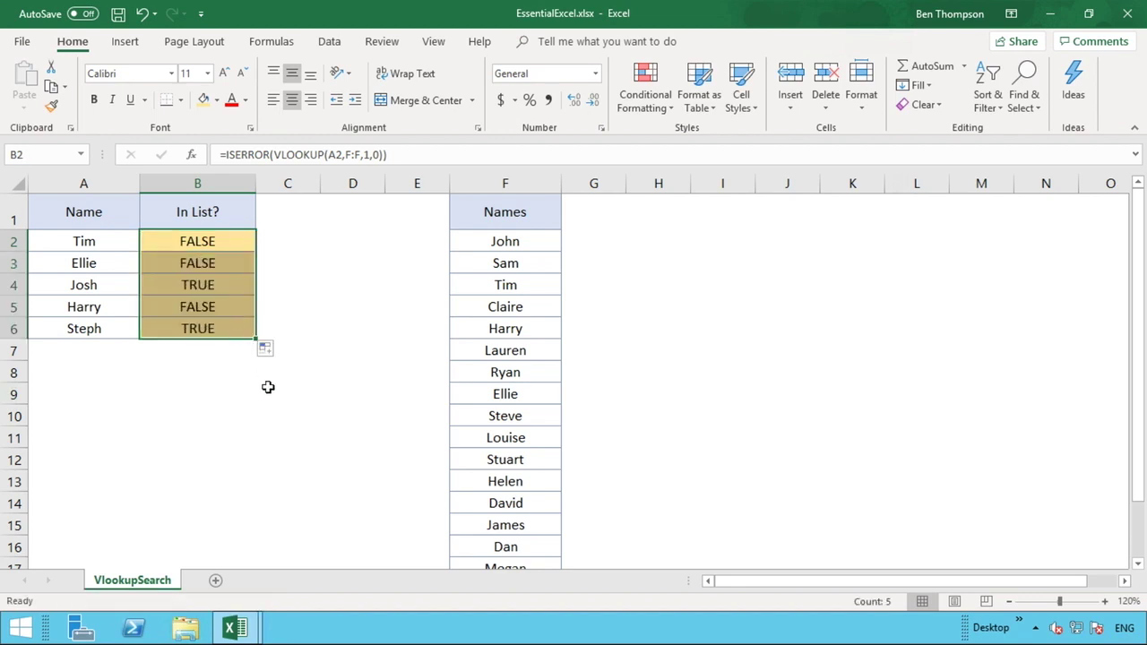
pyautogui.click(264, 387)
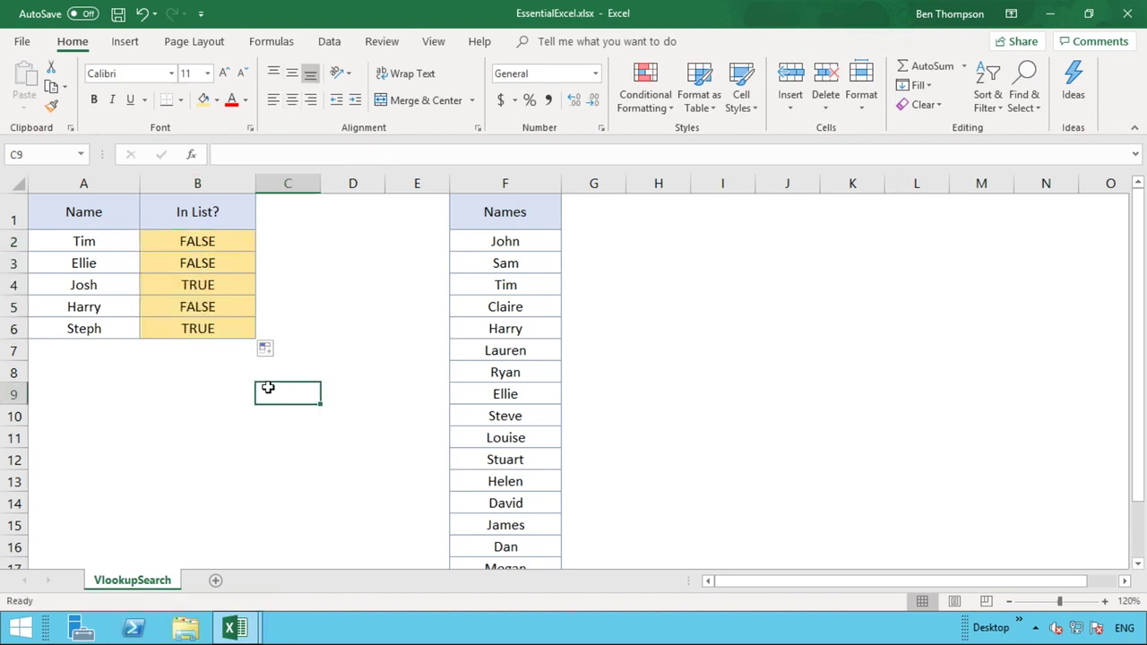
pyautogui.click(220, 287)
pyautogui.click(226, 328)
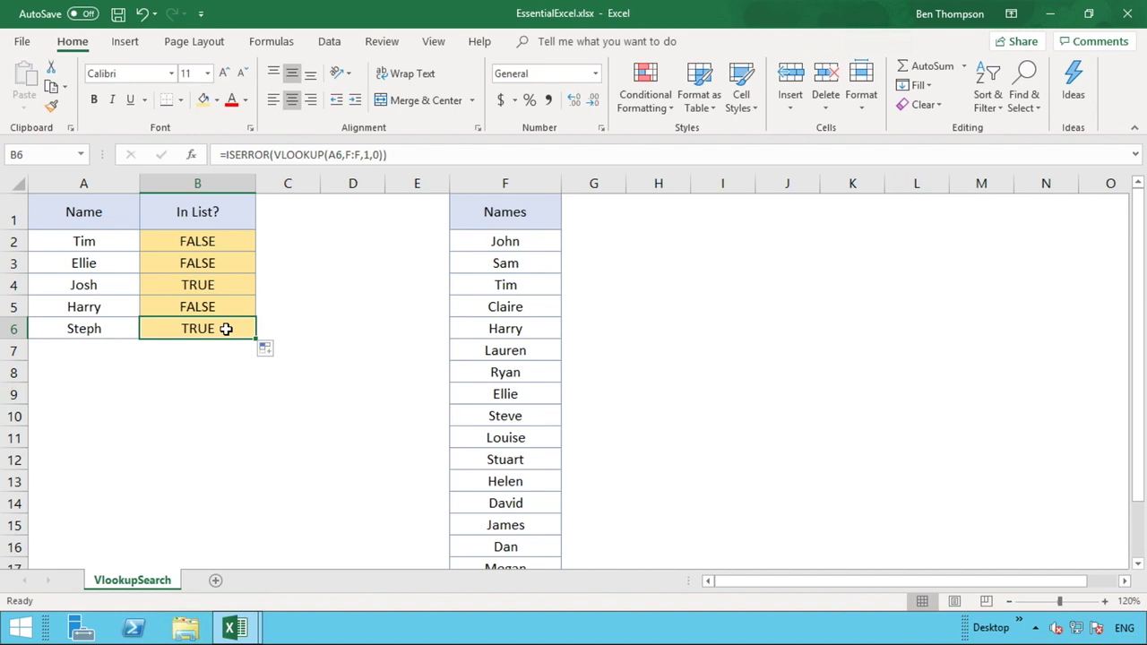
pyautogui.click(111, 243)
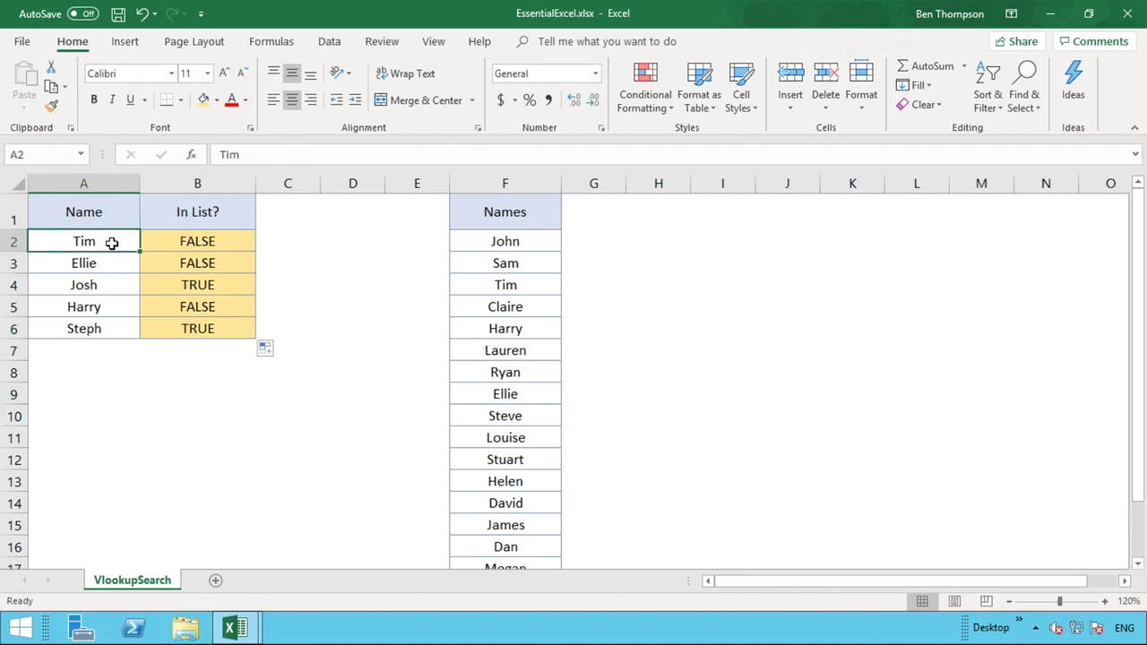
pyautogui.moveTo(111, 243); pyautogui.dragTo(162, 240)
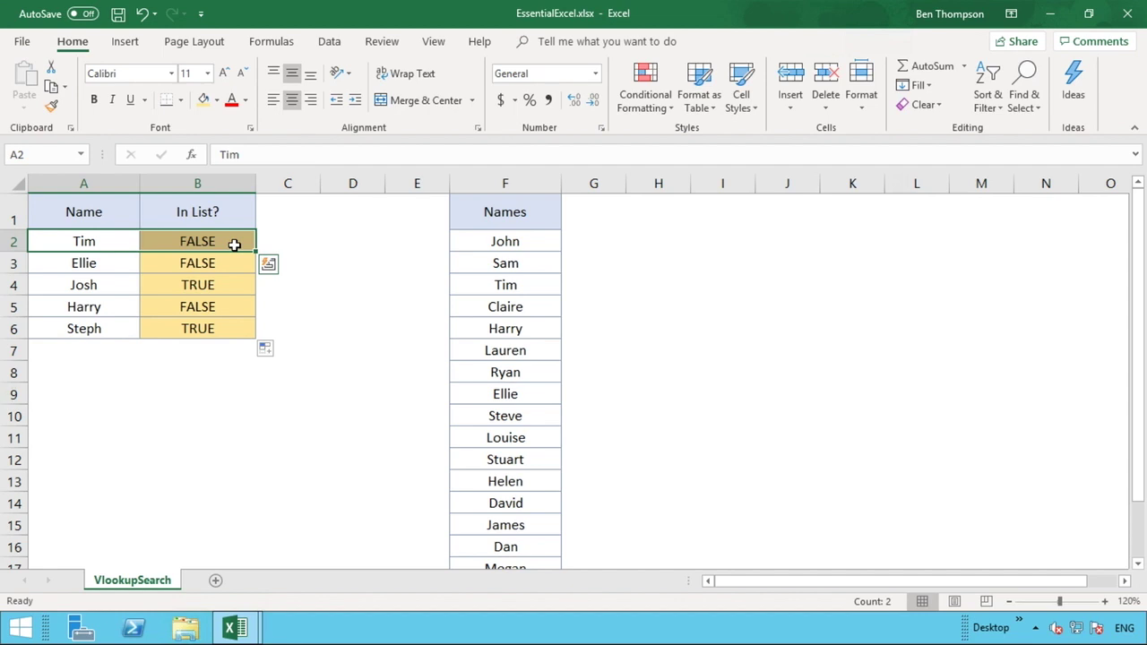
pyautogui.click(291, 269)
# Wrap the B2 formula in an IF function so it reads =IF(ISERROR(VLOOKUP(A2,F:F,1,0)),"No","Yes").
pyautogui.click(242, 241)
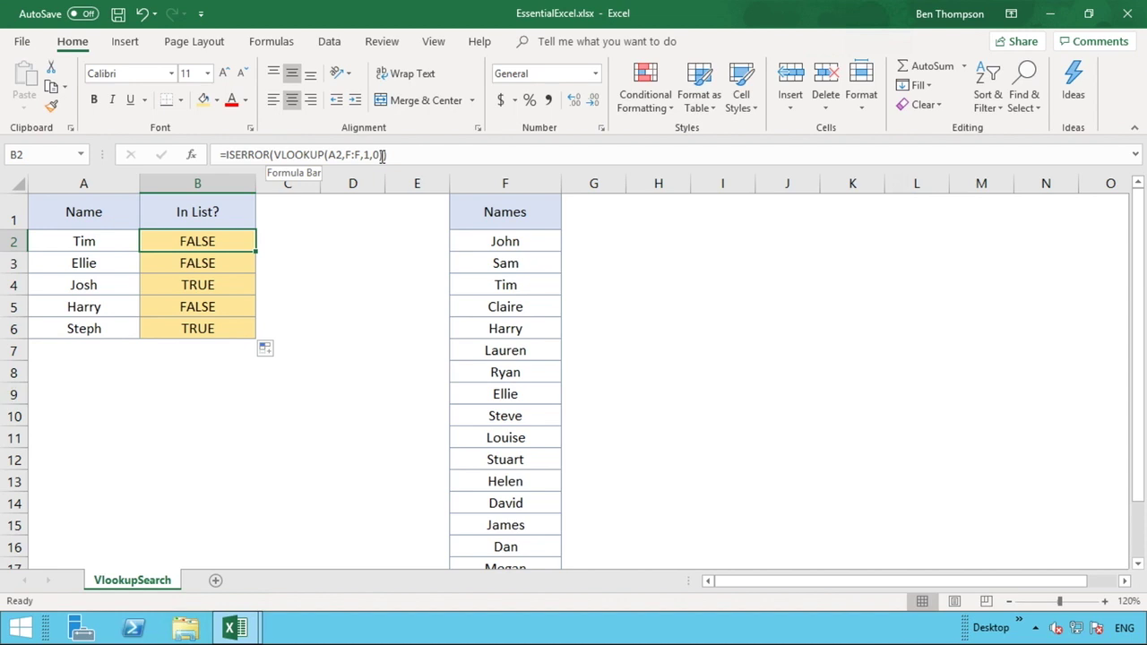
pyautogui.click(226, 154)
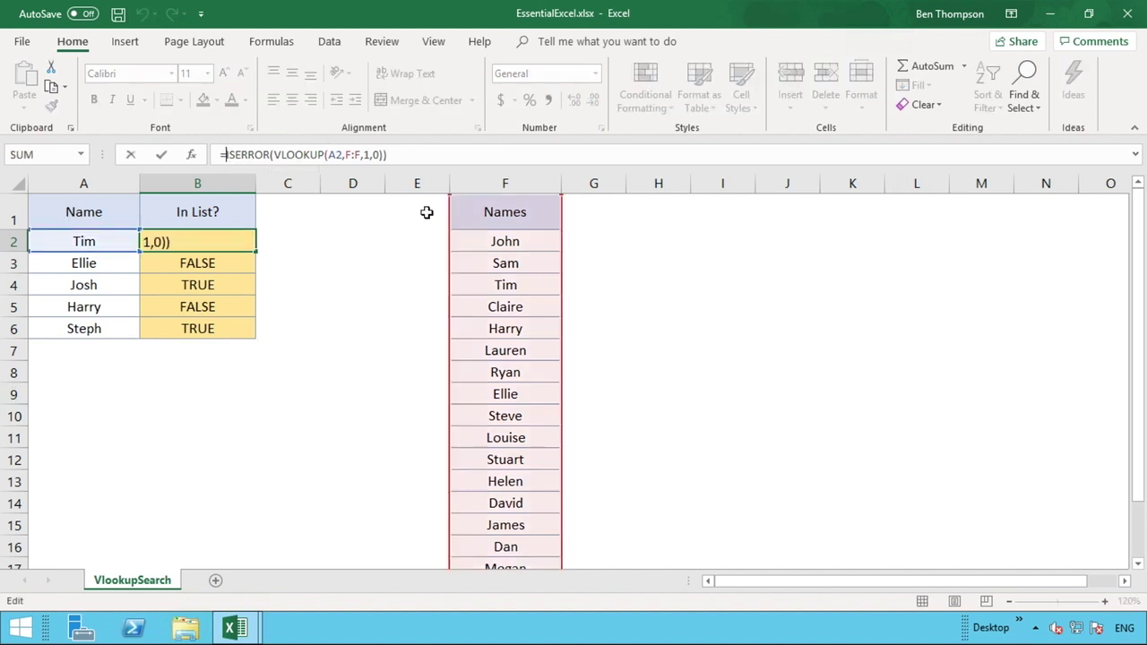
pyautogui.write('IF')
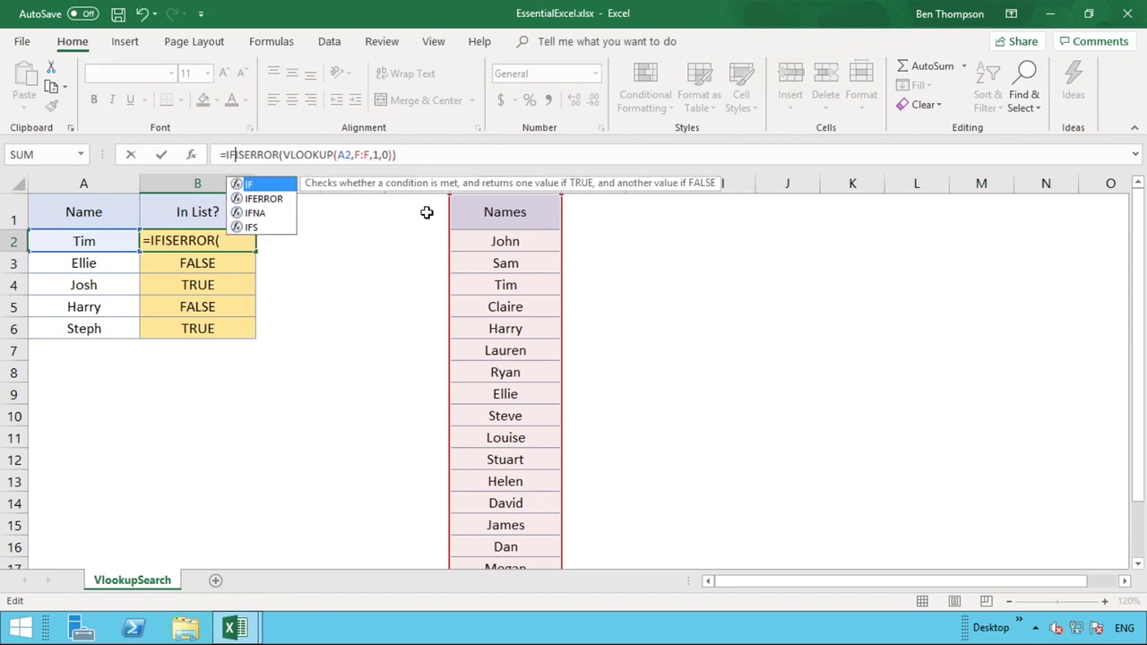
pyautogui.write('(')
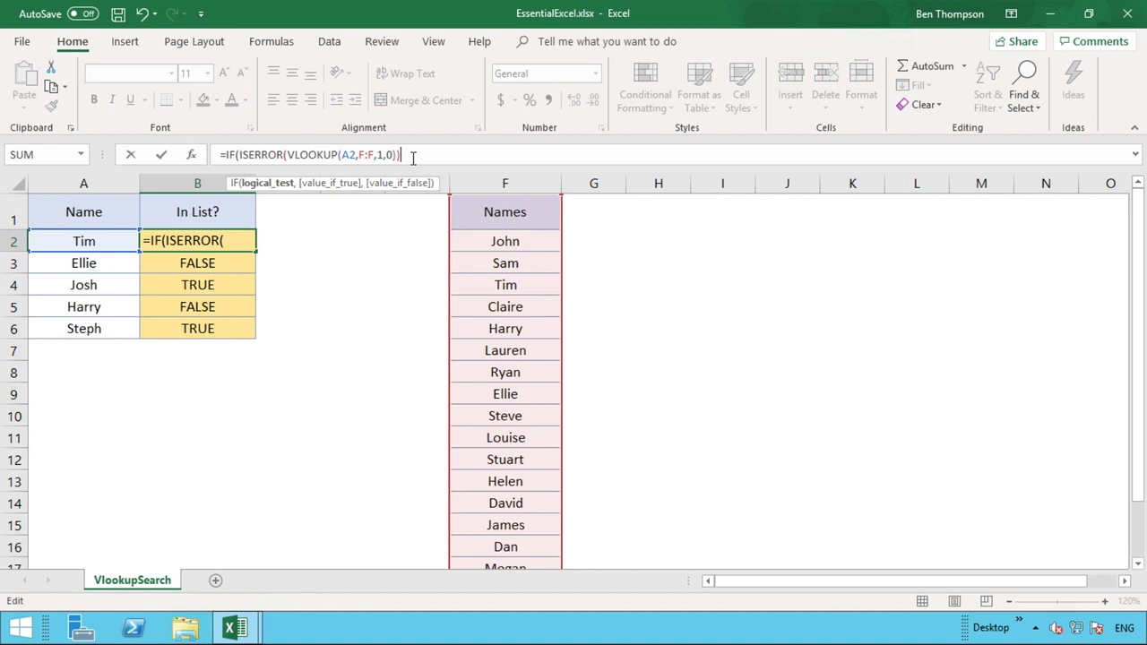
pyautogui.write(',')
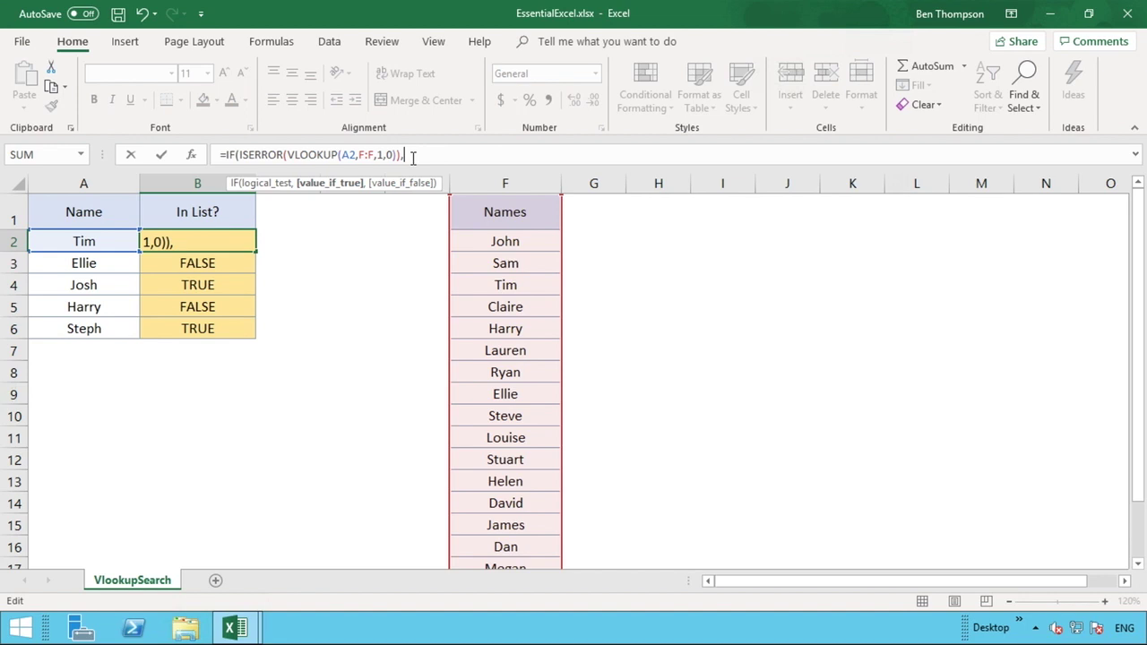
pyautogui.write('"No"')
pyautogui.write(',')
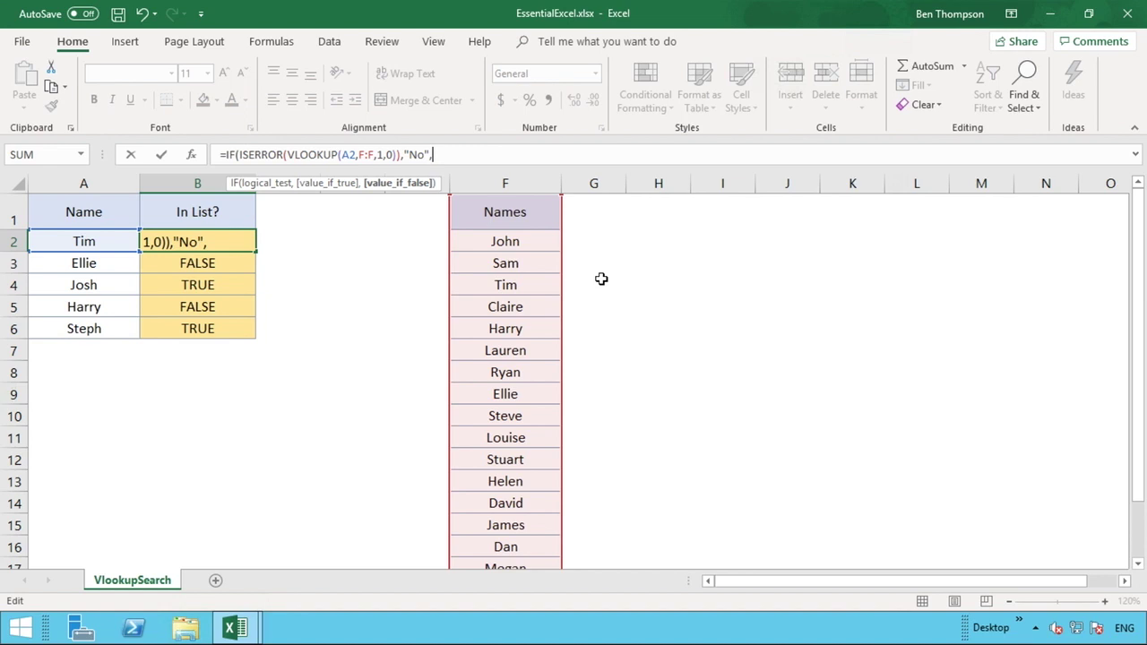
pyautogui.write('"Yes")')
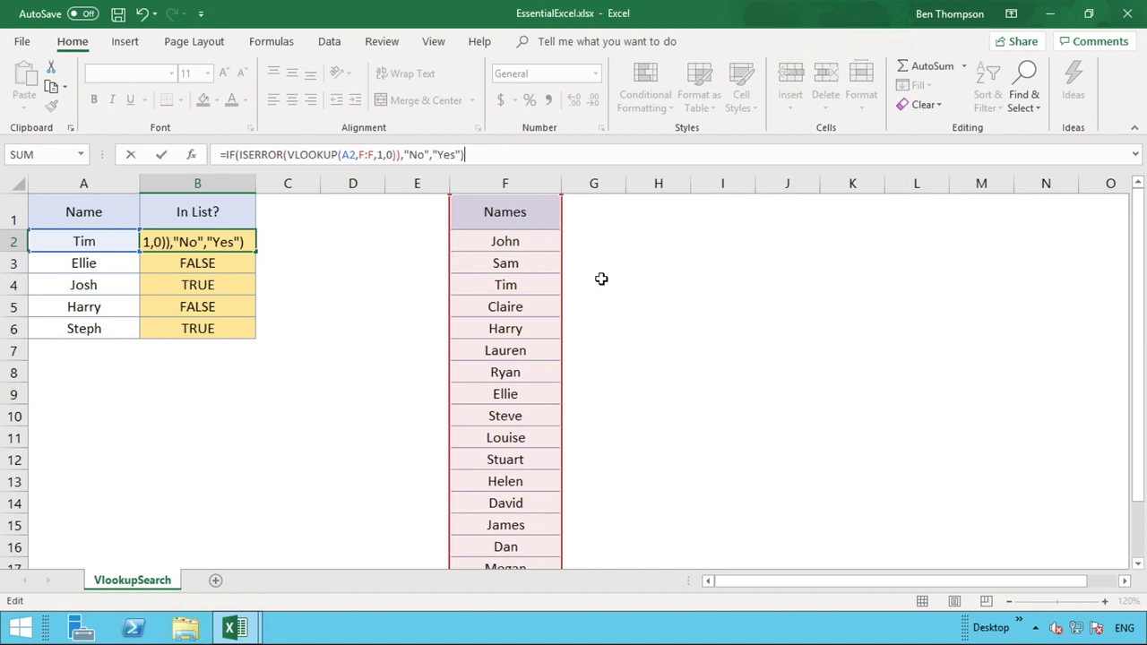
pyautogui.press('Return')
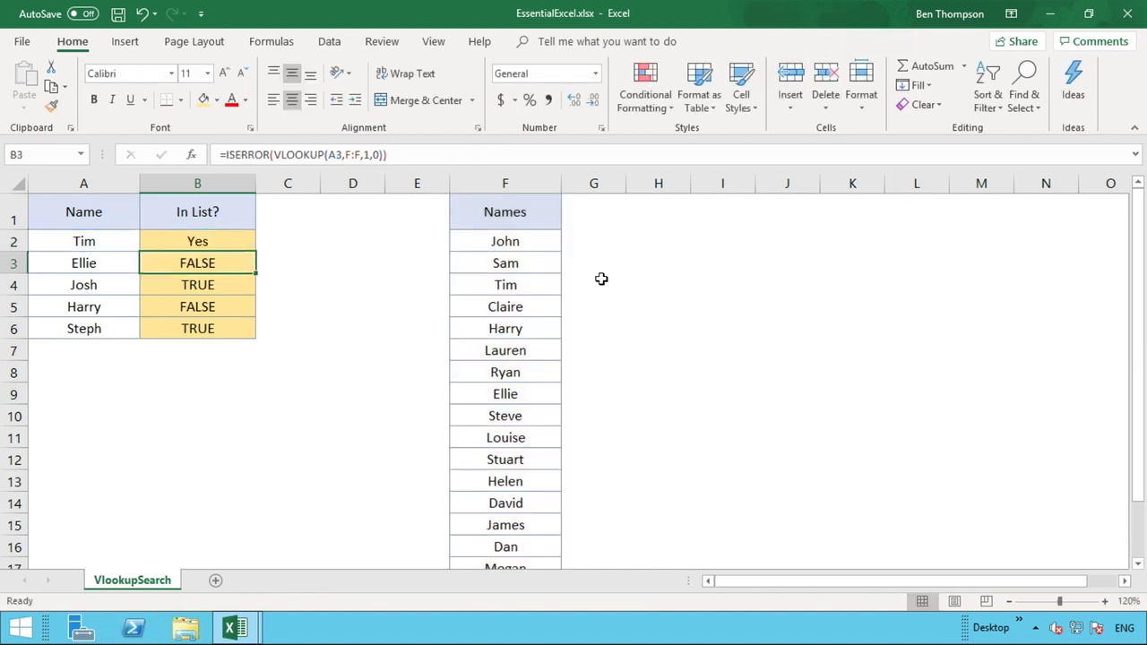
# Fill the IF formula from B2 down to B6.
pyautogui.click(244, 243)
pyautogui.doubleClick(255, 251)
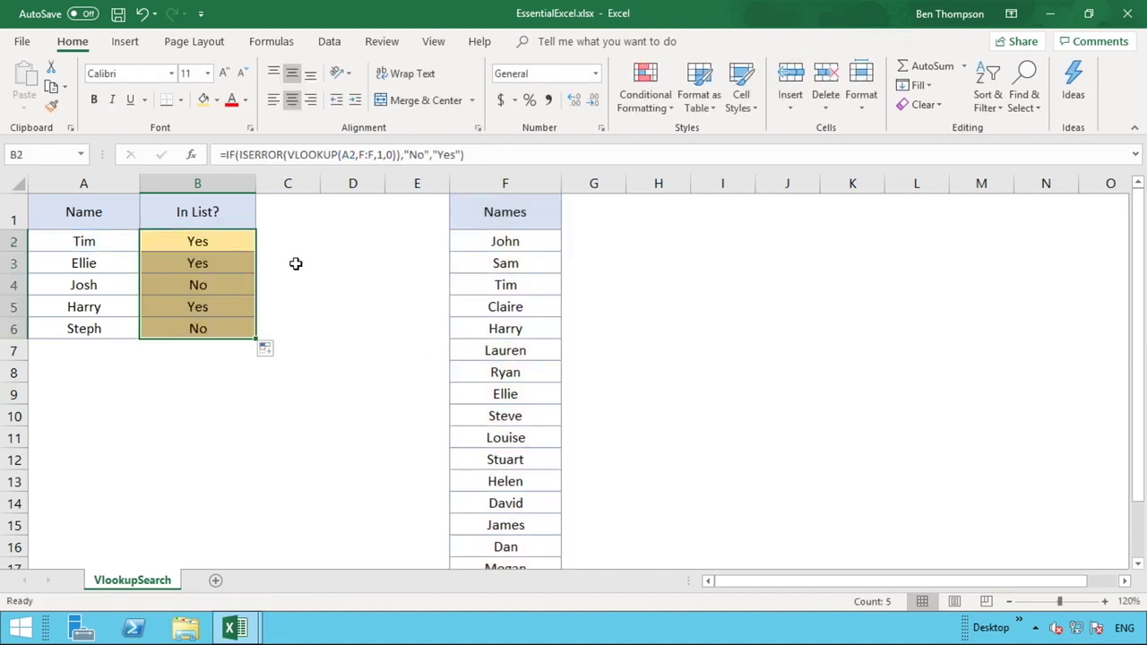
pyautogui.click(296, 263)
pyautogui.click(334, 300)
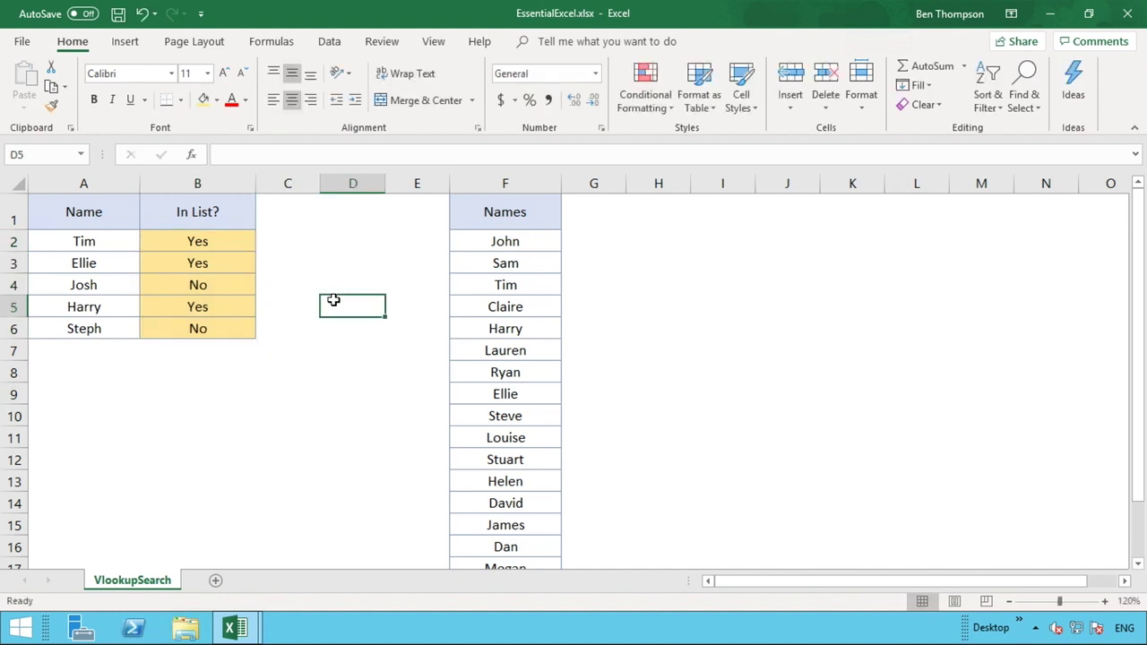
# Check the In List? results in B2:B6 against the corresponding names in column A.
pyautogui.moveTo(197, 241); pyautogui.dragTo(197, 285)
pyautogui.click(115, 243)
pyautogui.click(110, 261)
pyautogui.click(108, 306)
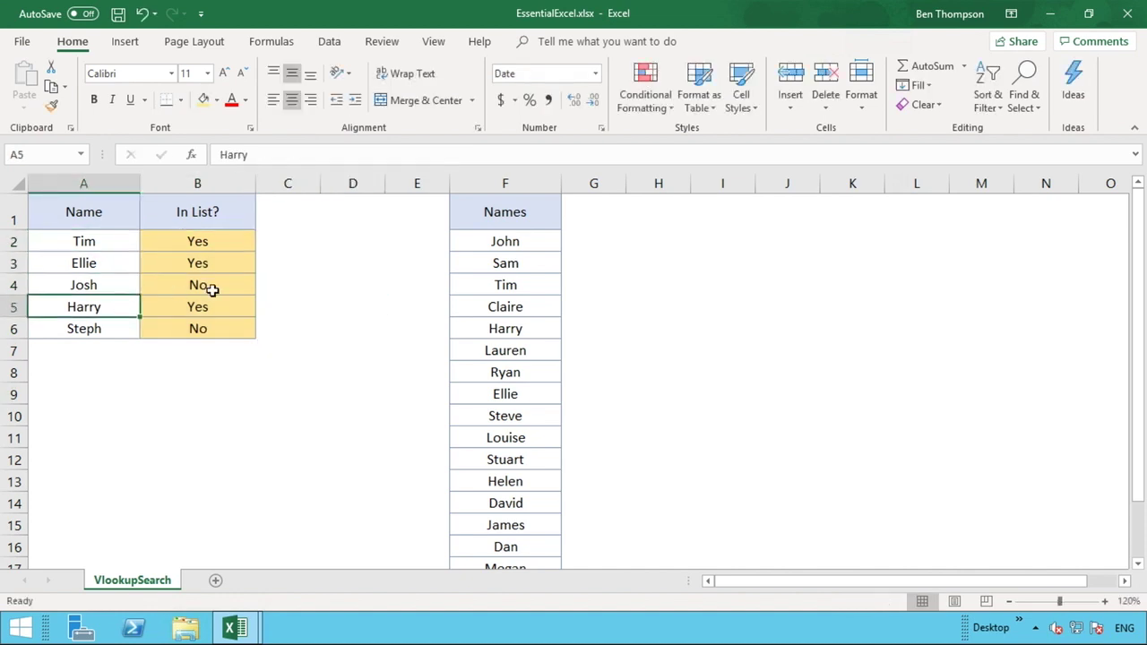
pyautogui.click(224, 251)
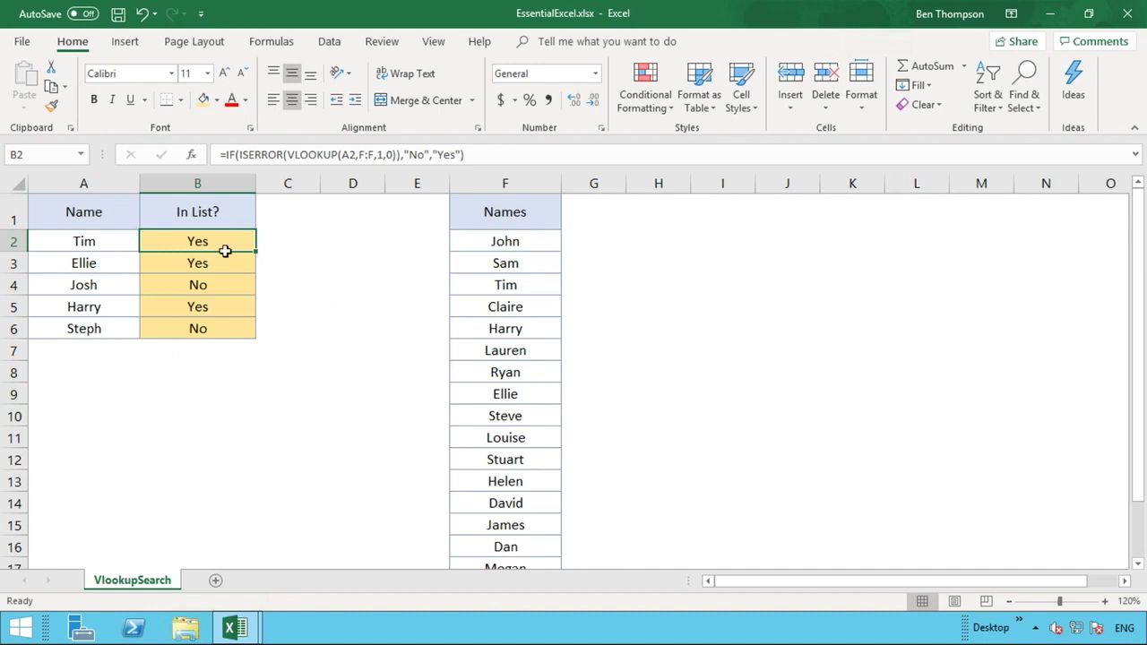
pyautogui.moveTo(224, 251); pyautogui.dragTo(225, 263)
pyautogui.click(217, 305)
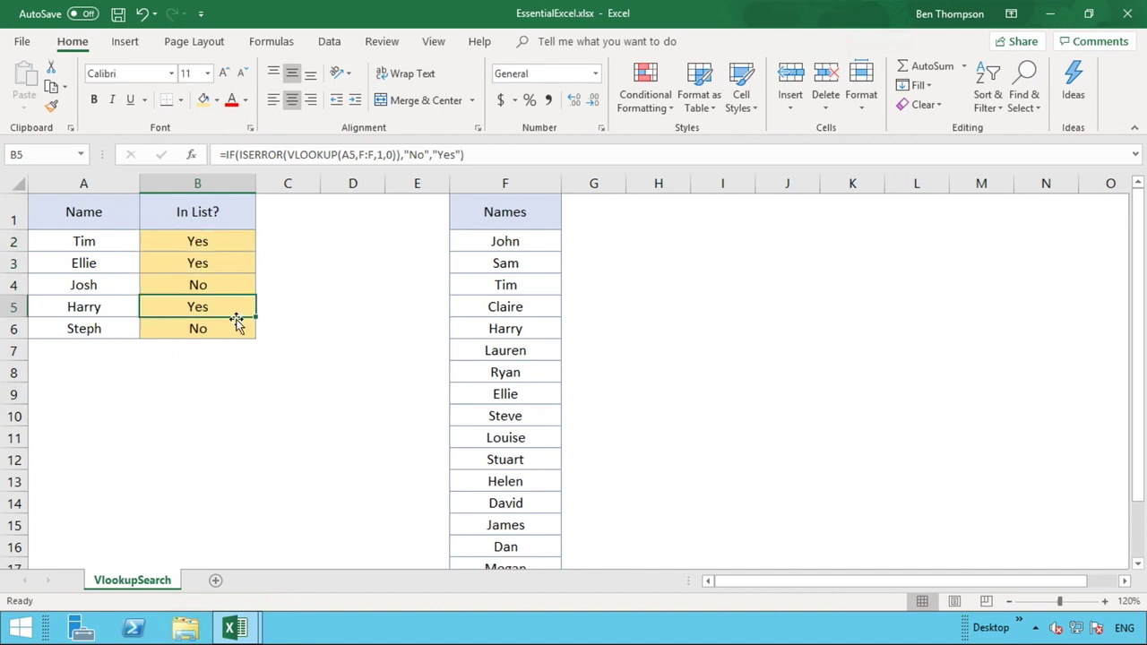
pyautogui.click(225, 284)
pyautogui.click(223, 329)
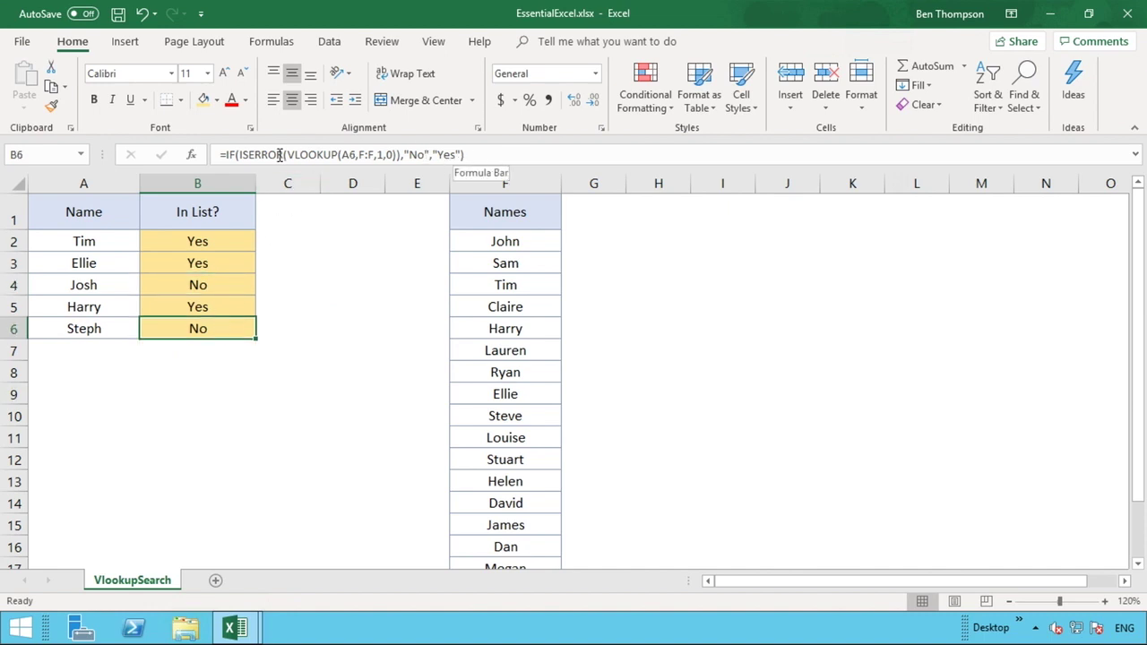
# Examine the nested VLOOKUP, ISERROR and IF parts of the formula in B6 in an enlarged formula view, leaving the formula as it is.
pyautogui.click(1136, 154)
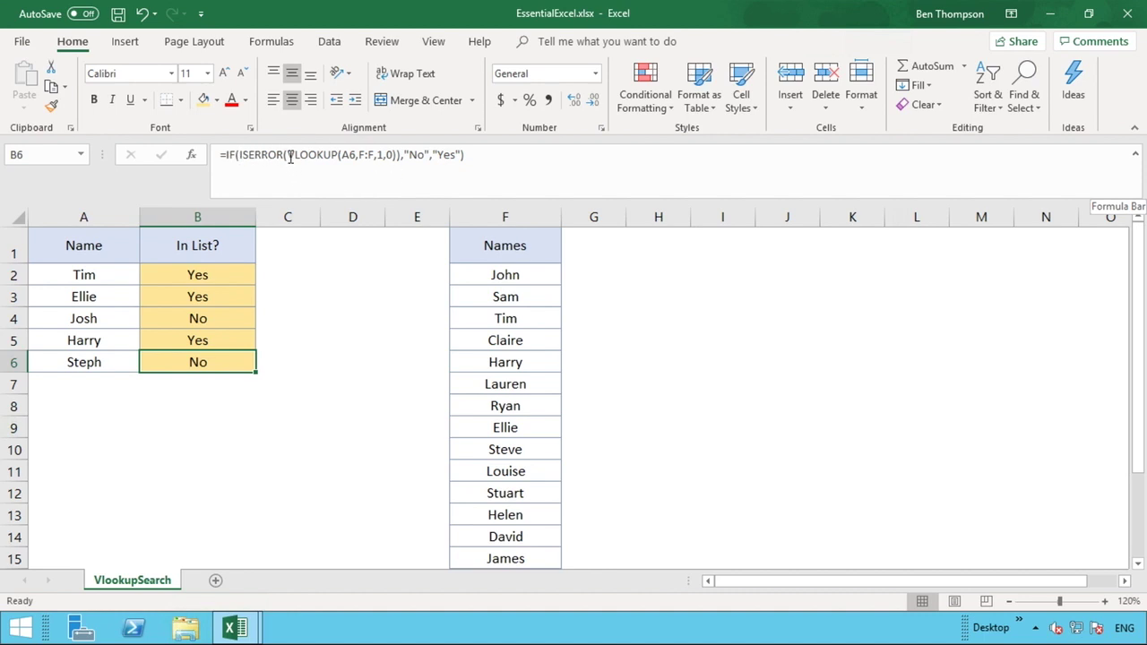
pyautogui.click(394, 155)
pyautogui.moveTo(395, 155); pyautogui.dragTo(287, 155)
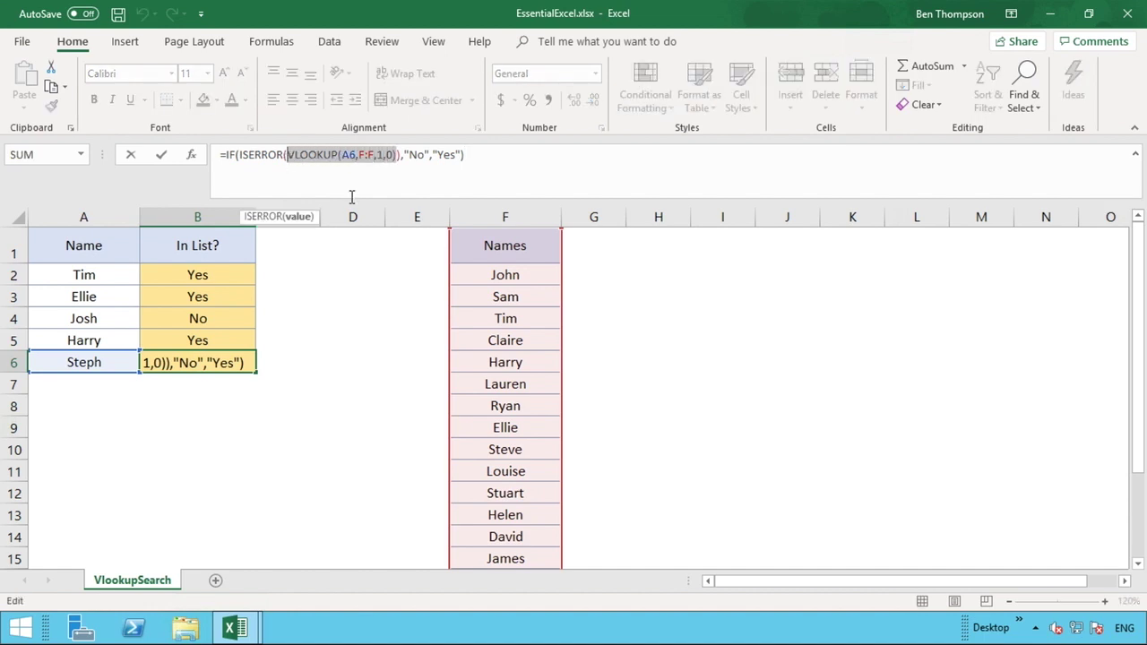
pyautogui.click(397, 155)
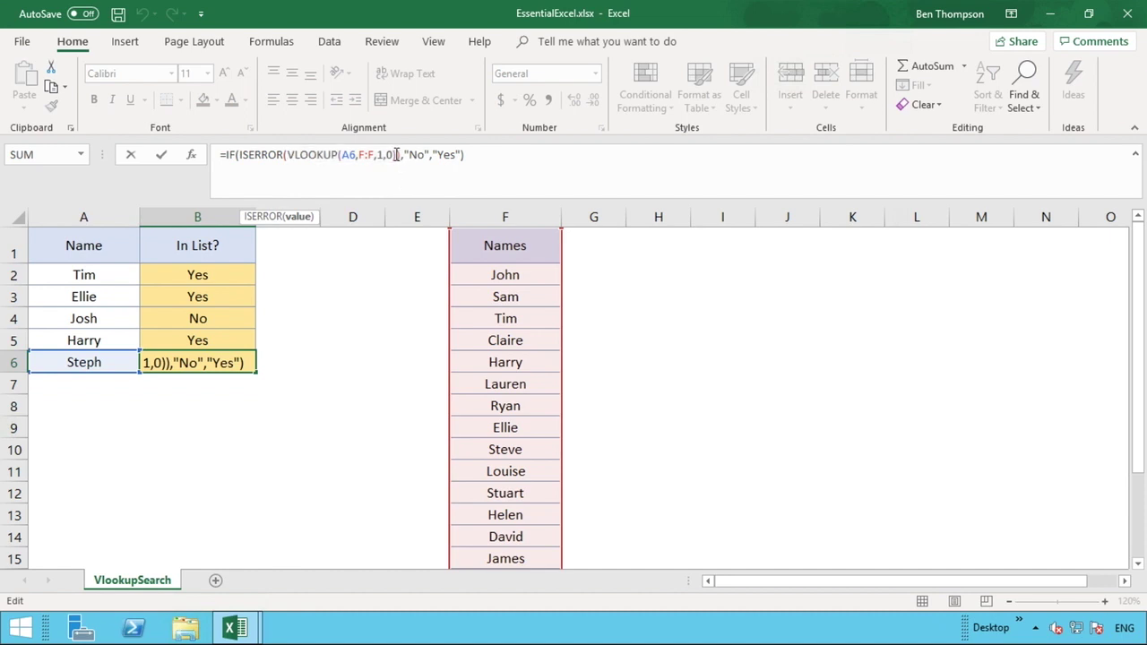
pyautogui.moveTo(397, 155); pyautogui.dragTo(241, 157)
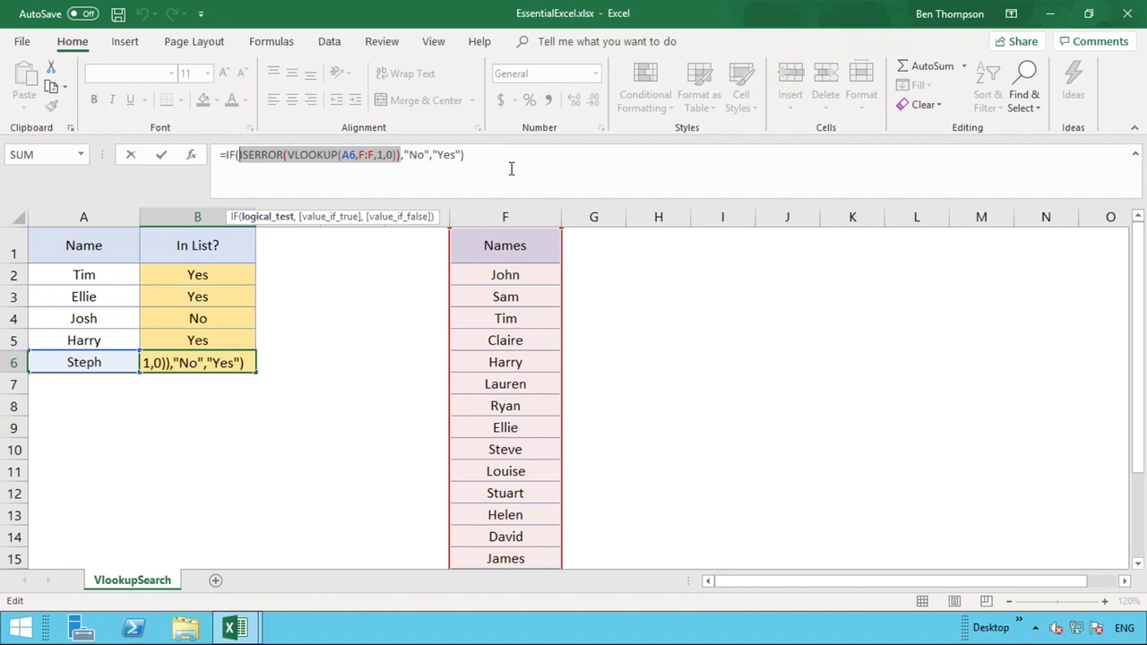
pyautogui.moveTo(484, 157); pyautogui.dragTo(207, 161)
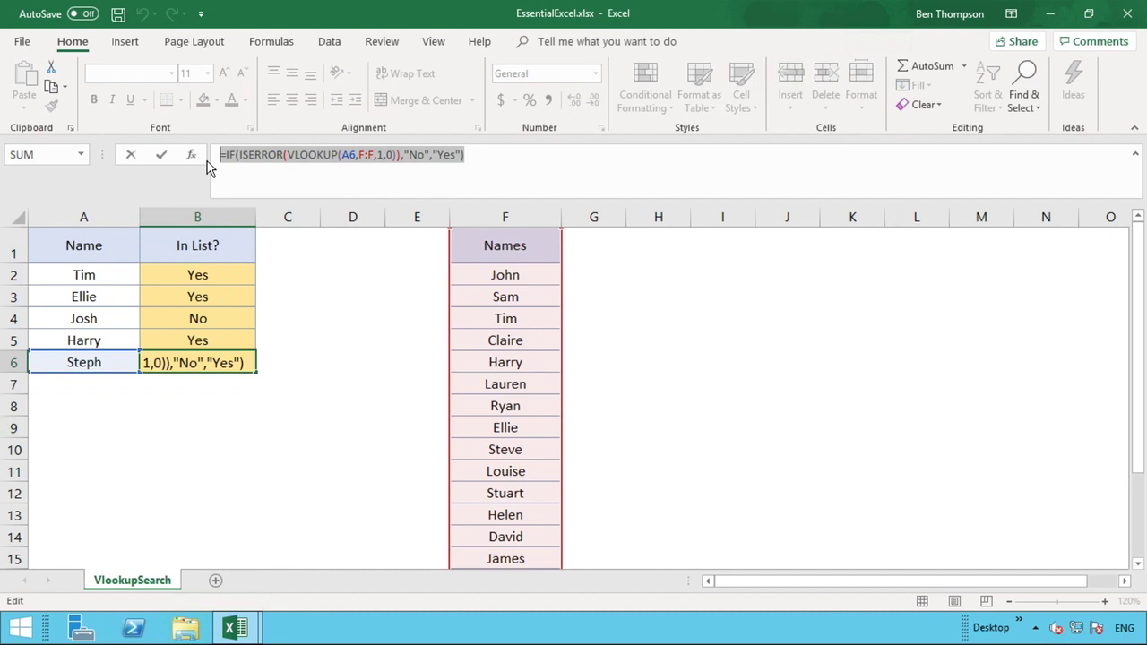
pyautogui.press('Return')
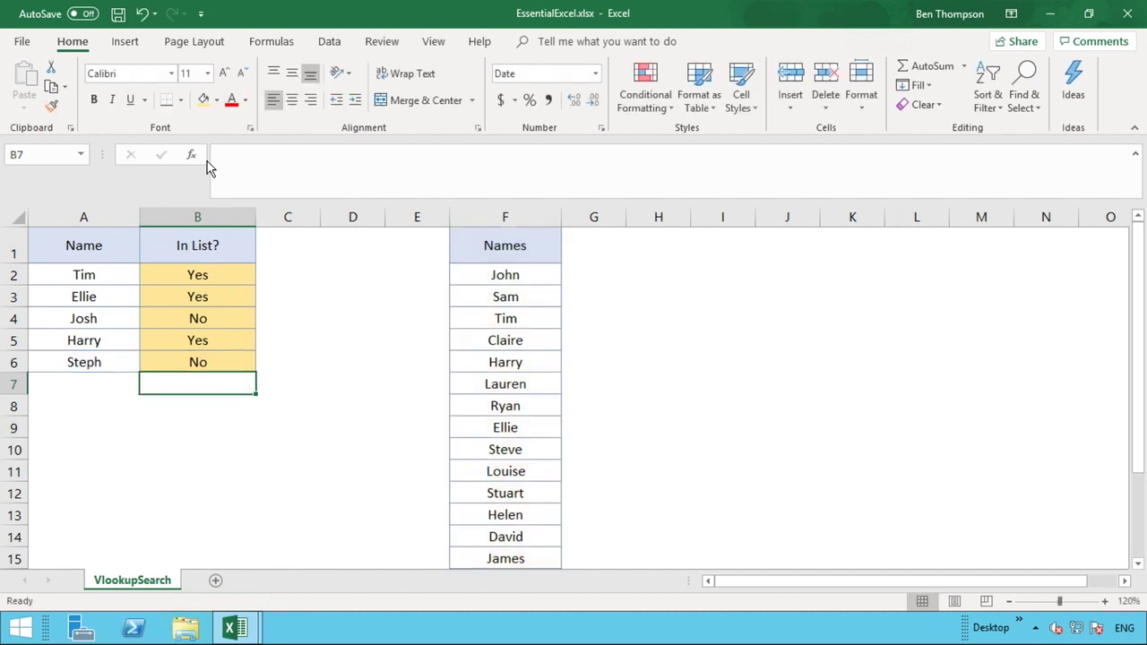
pyautogui.click(1136, 158)
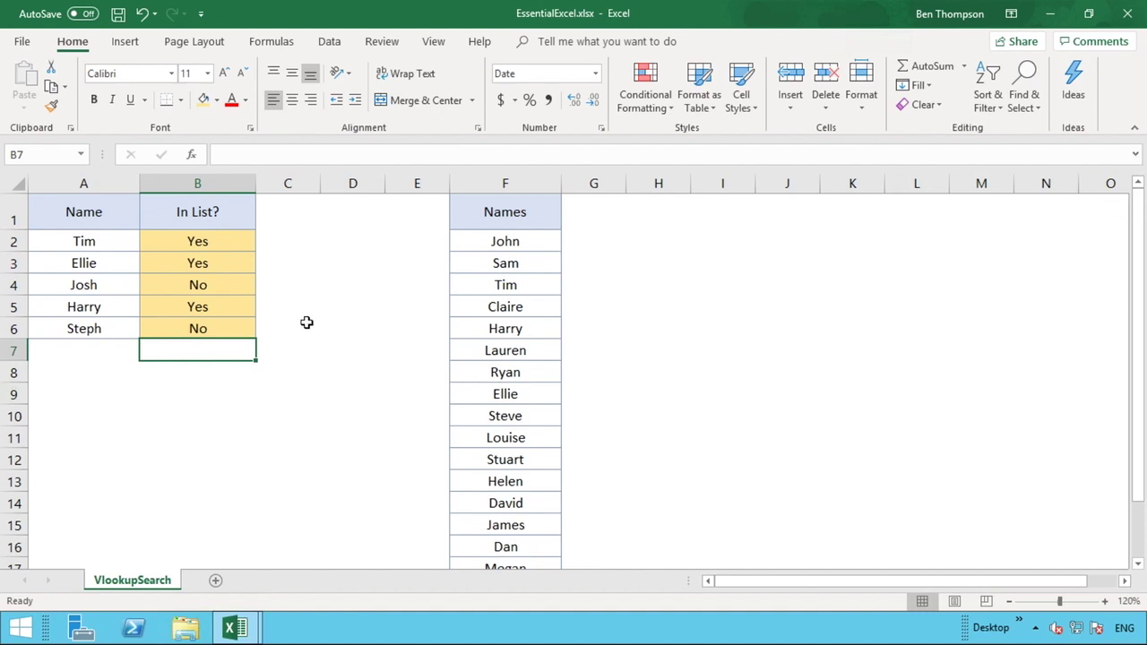
pyautogui.click(235, 328)
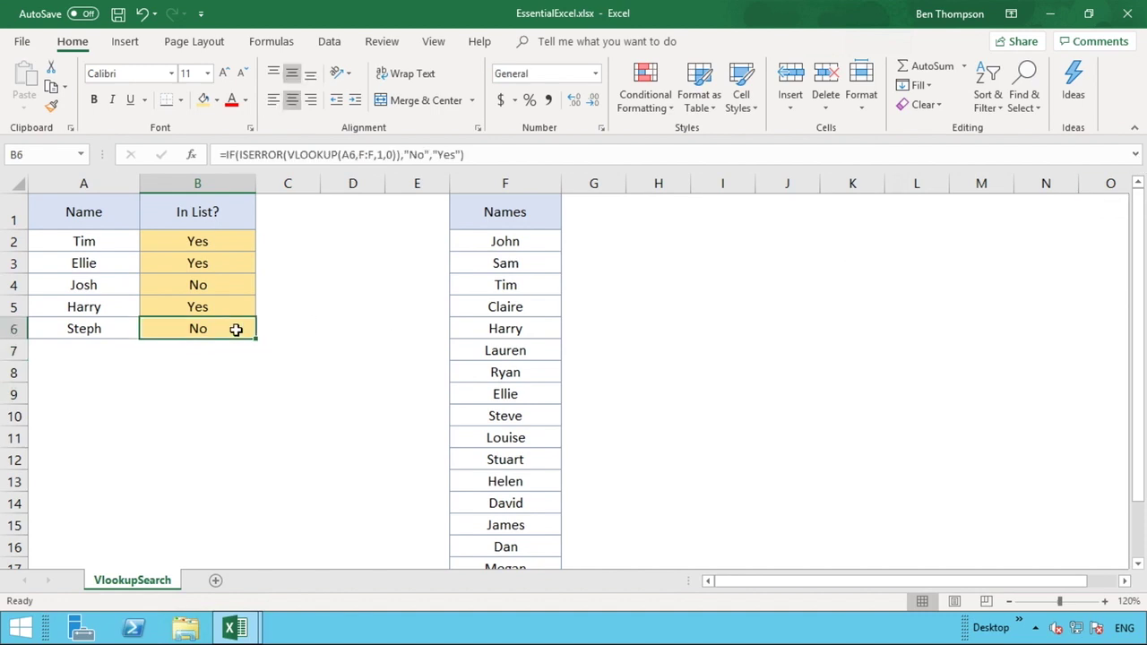